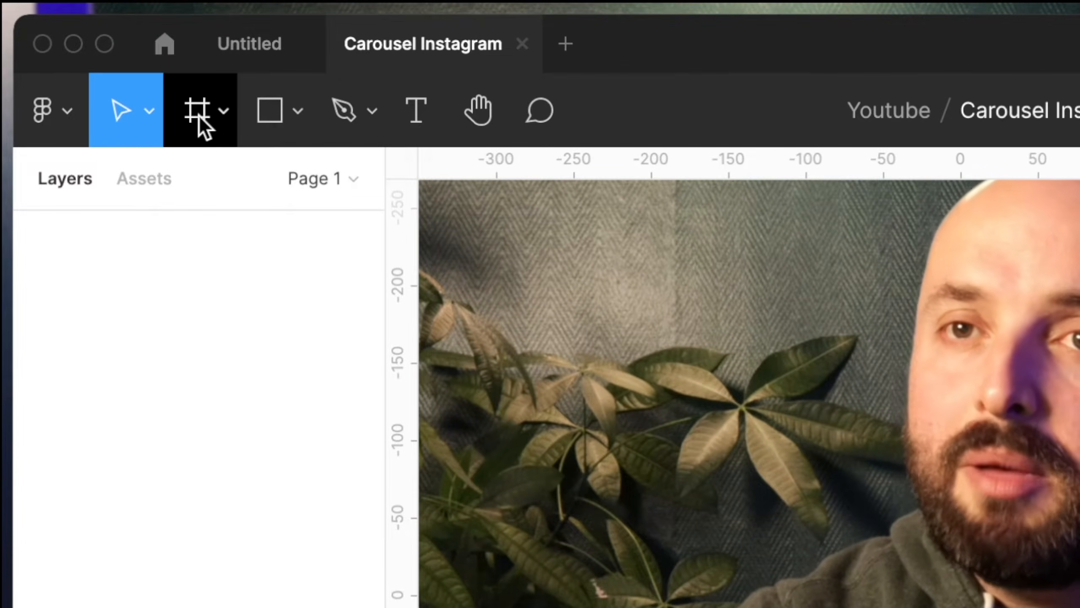
Draw a new frame on the empty canvas and set its size to 1080 × 1080.
left_click(199, 121)
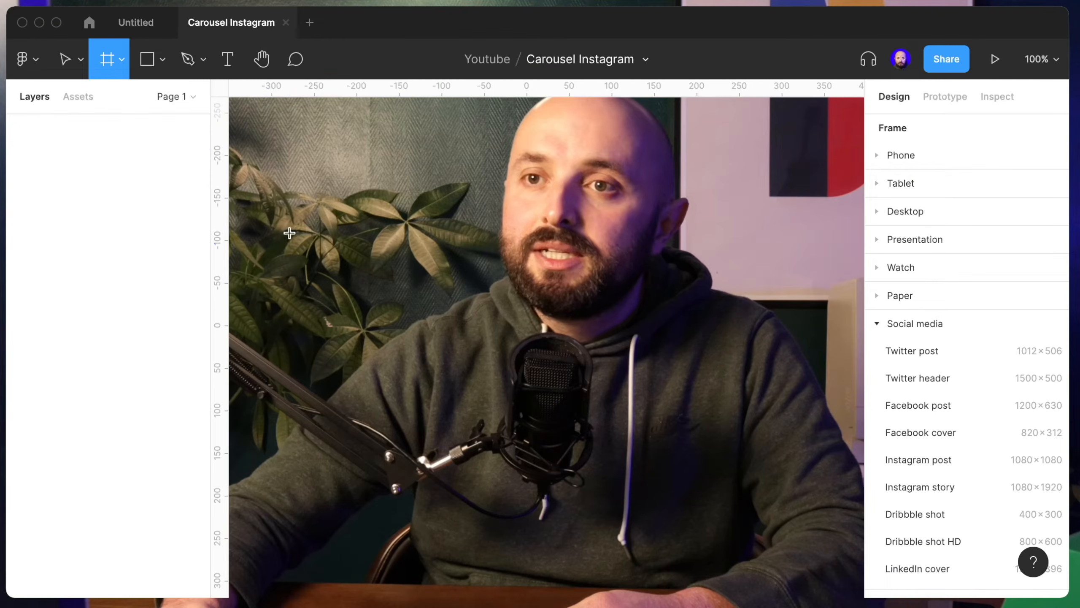
left_click_drag(530, 423, 709, 486)
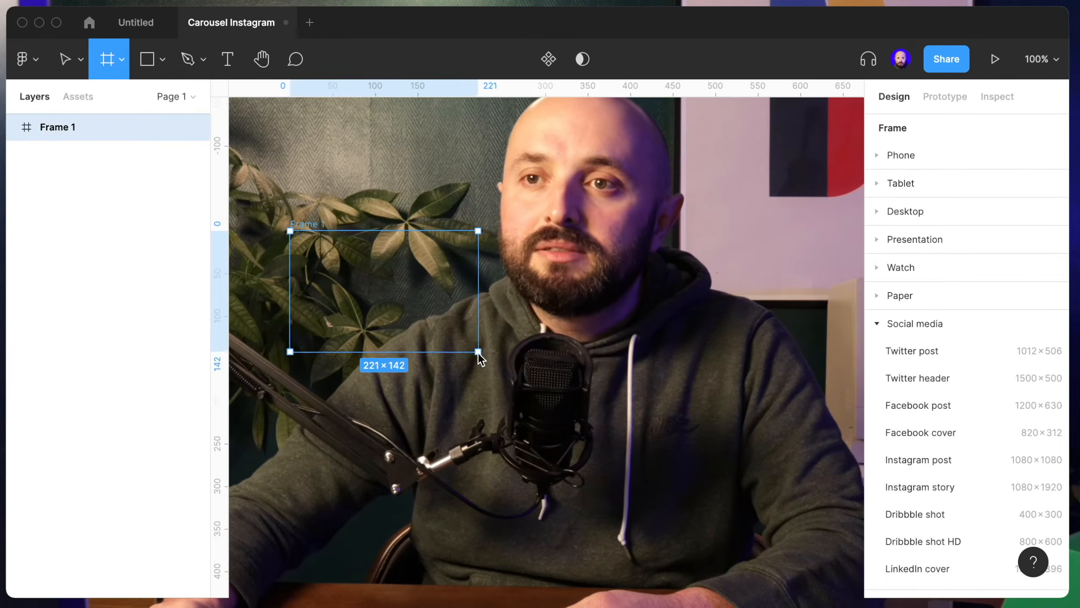
left_click_drag(479, 354, 486, 448)
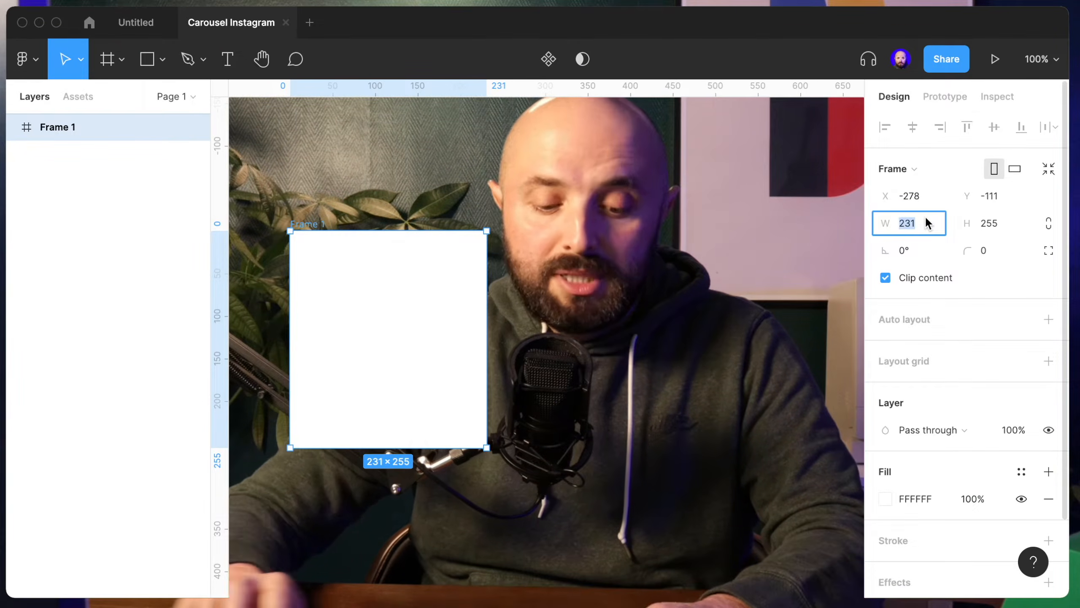
type("1080")
key("Tab")
type("1")
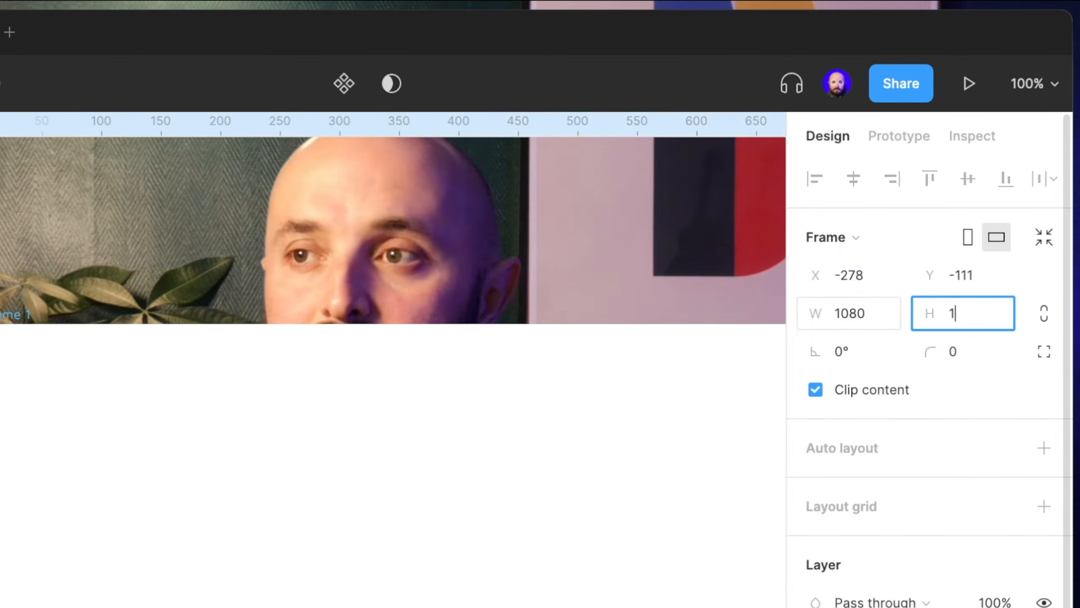
type("080")
key("Return")
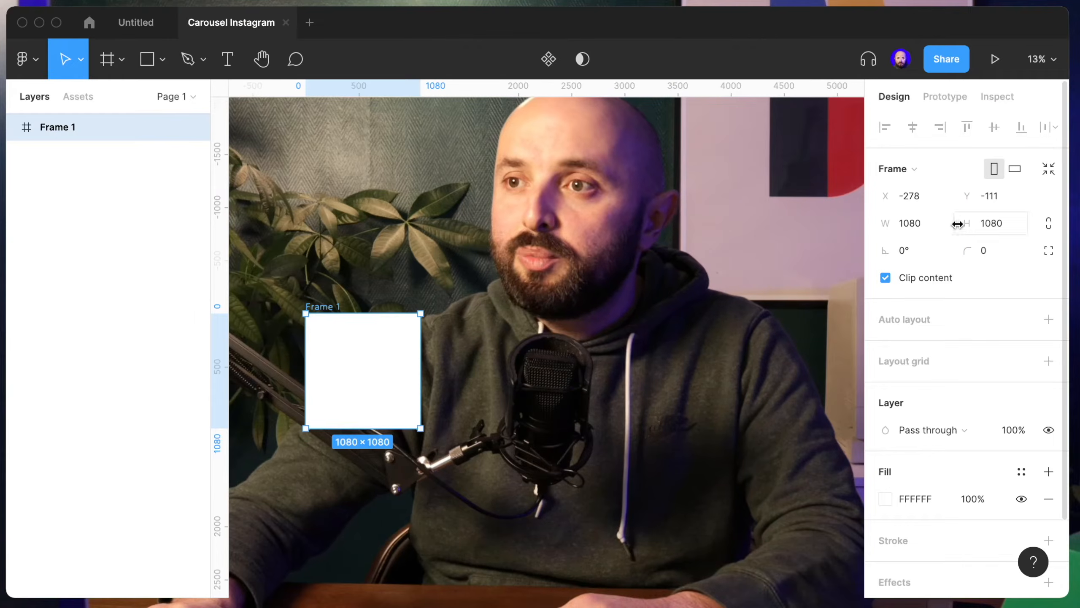
Widen the frame to 4320 so that it holds four square carousel slides.
left_click(923, 222)
type("4")
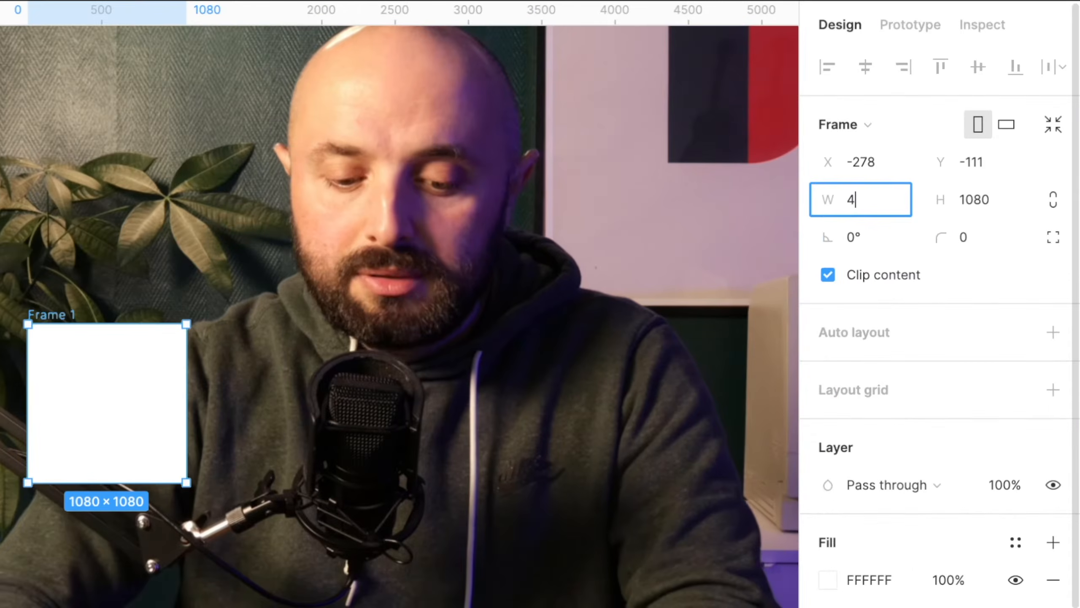
type("320")
key("Return")
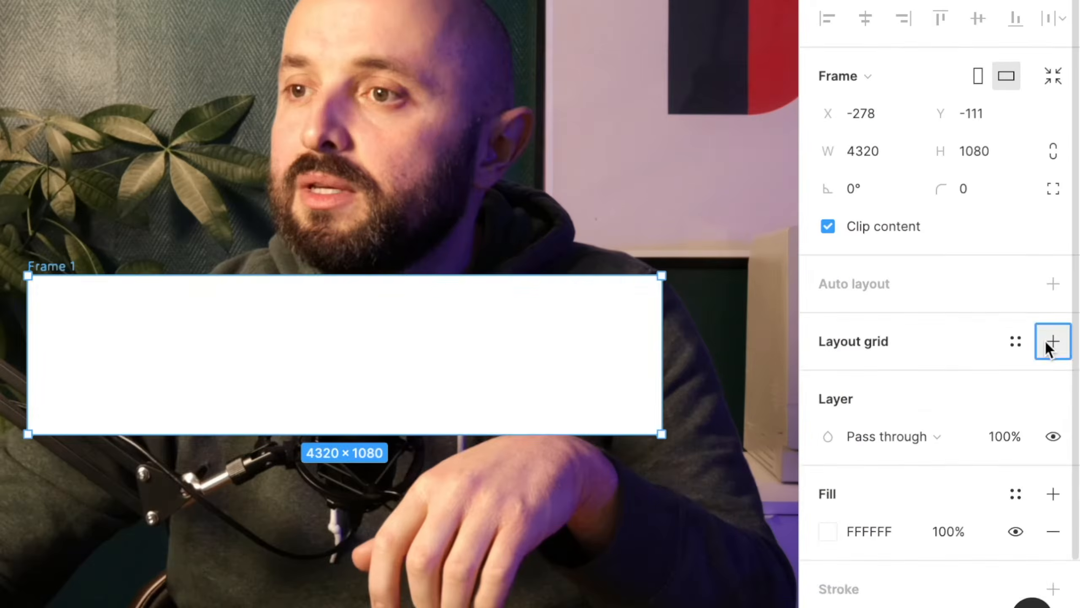
Add a layout grid to the frame with a grid size of 1080.
left_click(1043, 361)
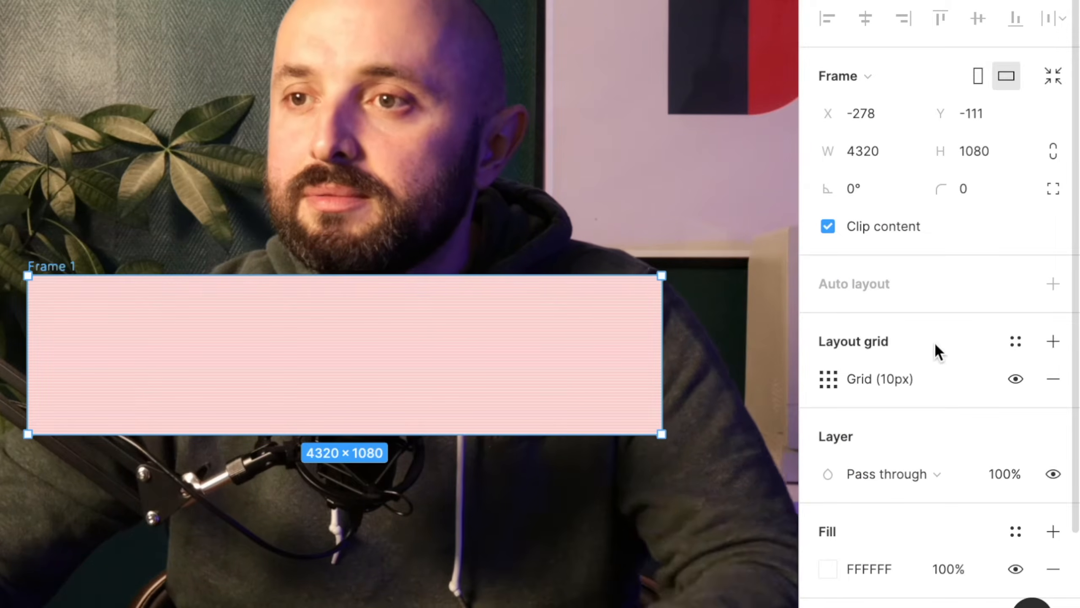
left_click(829, 376)
type("1080")
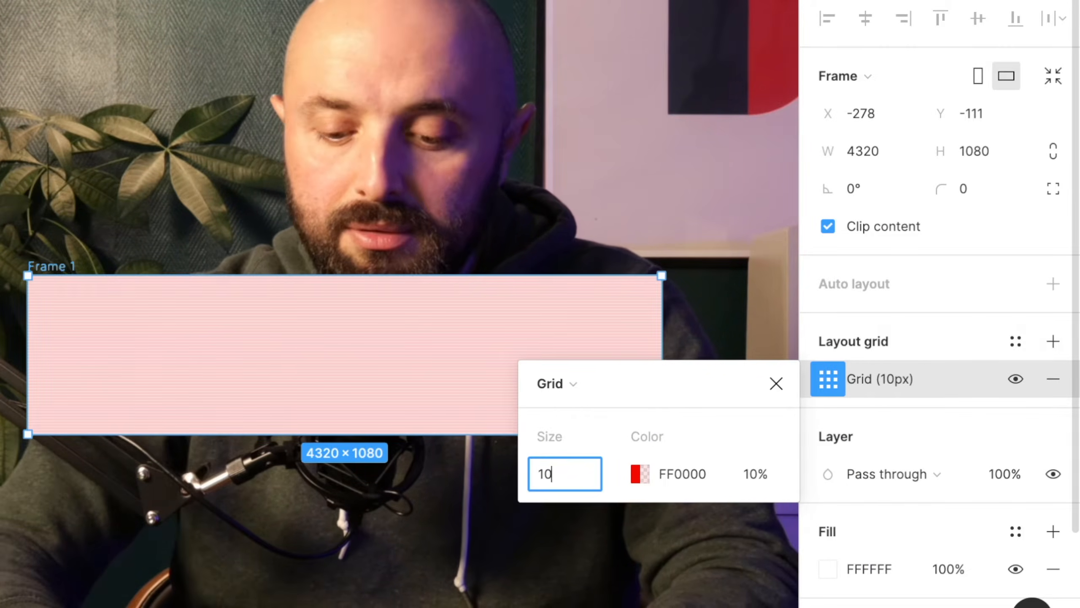
key("Return")
left_click(732, 241)
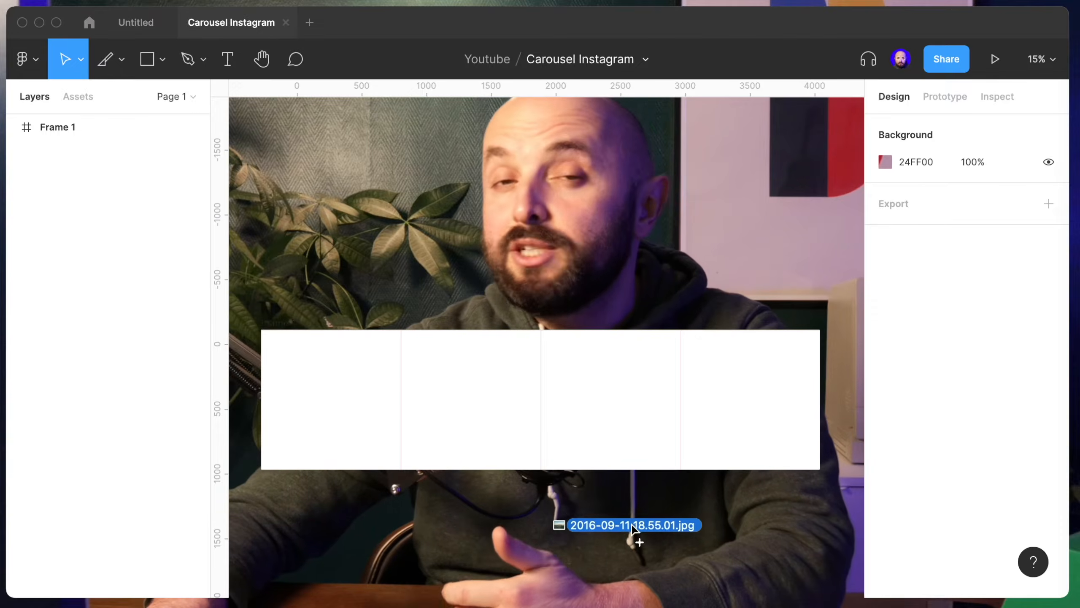
Place the photo 2016-09-11 18.55.01.jpg in the frame and scale it to 4320 × 3240 to fill the frame's width.
left_click_drag(628, 523, 559, 439)
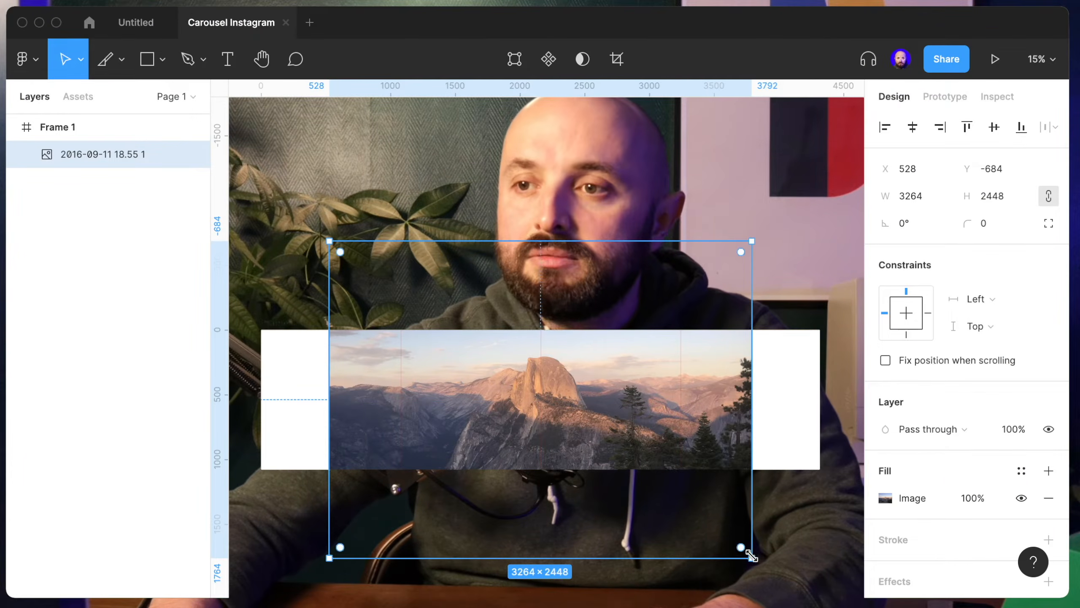
left_click_drag(751, 555, 840, 578)
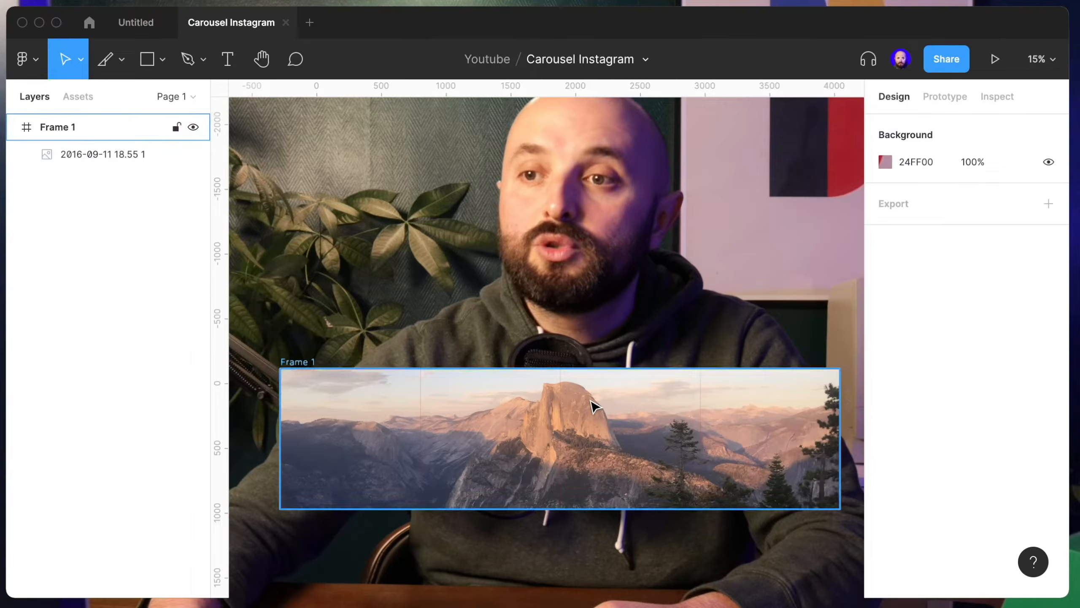
Raise the contrast, highlights and shadows of the photo's image fill slightly.
left_click(605, 382)
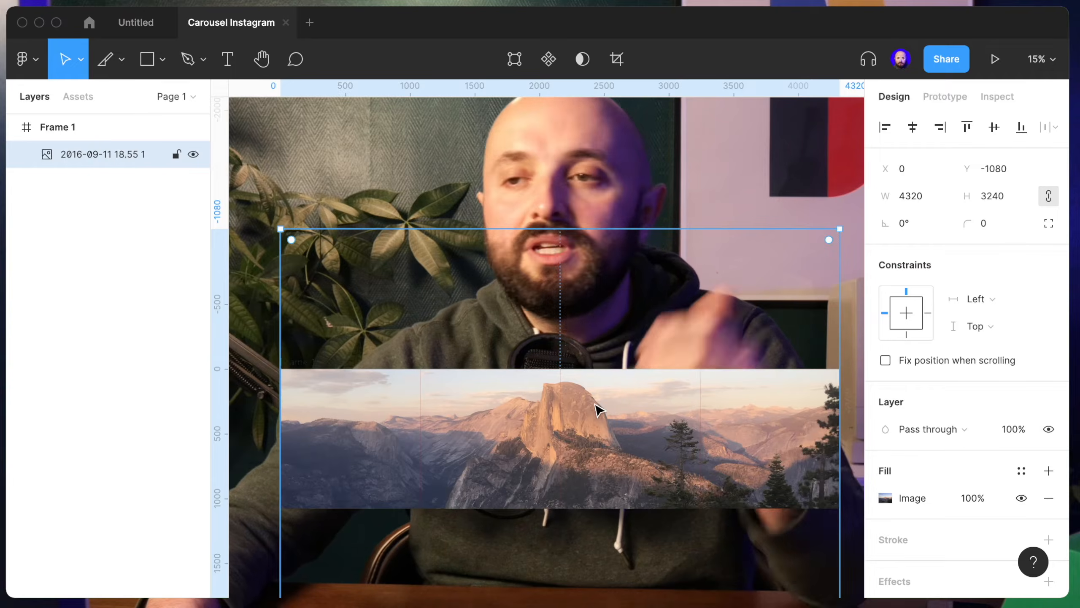
left_click(884, 498)
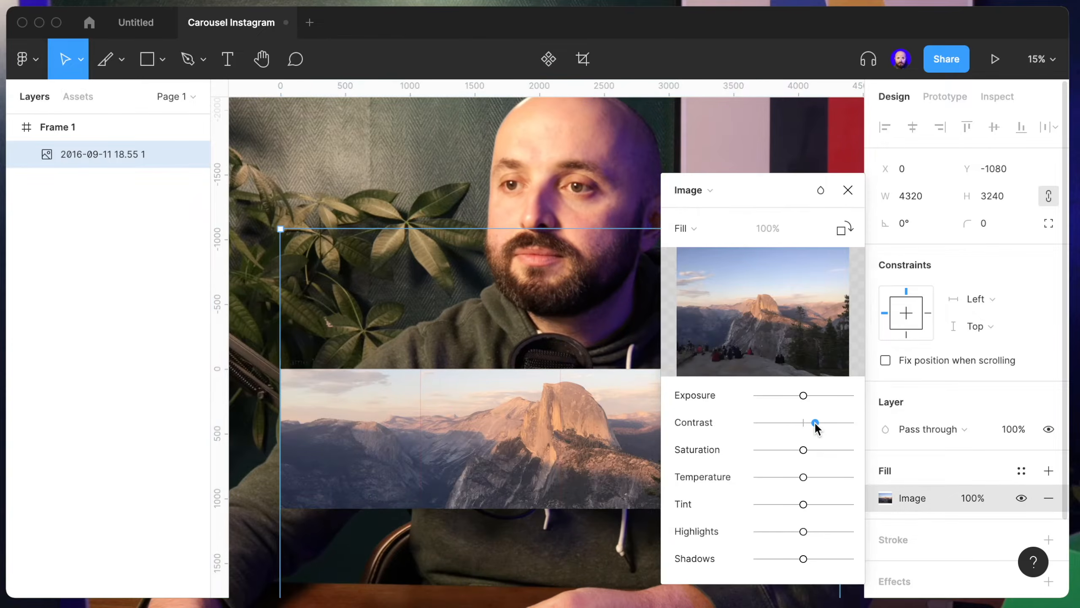
left_click_drag(815, 423, 817, 422)
left_click(819, 532)
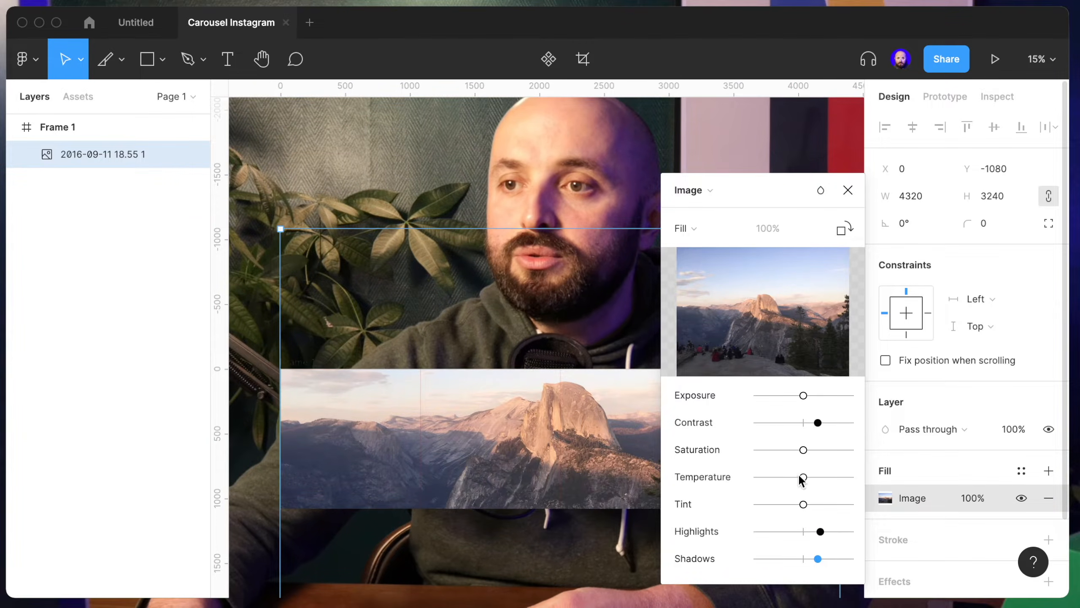
left_click(663, 199)
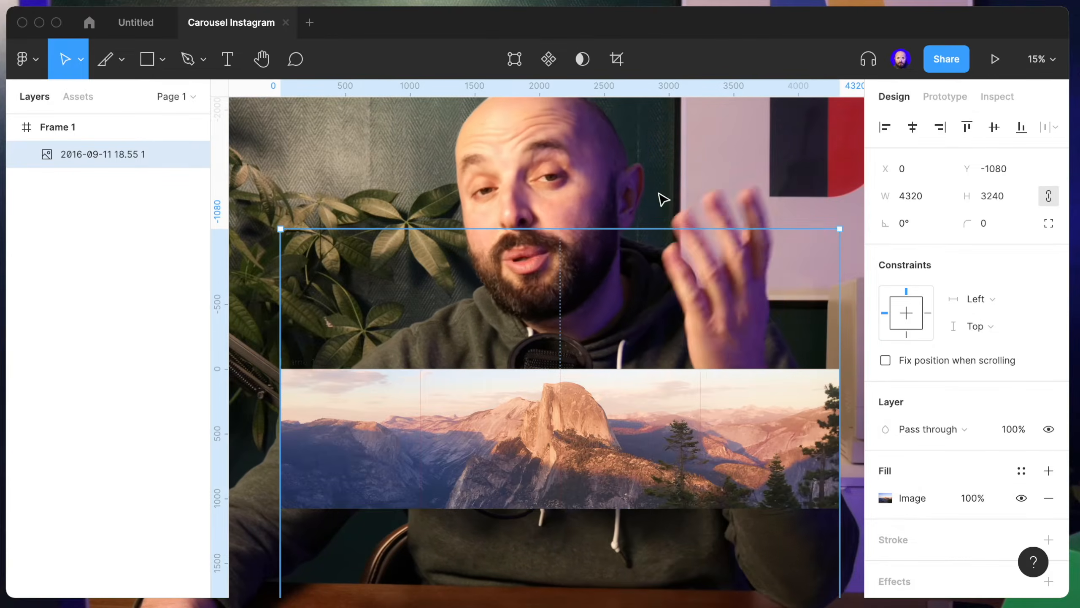
left_click(235, 203)
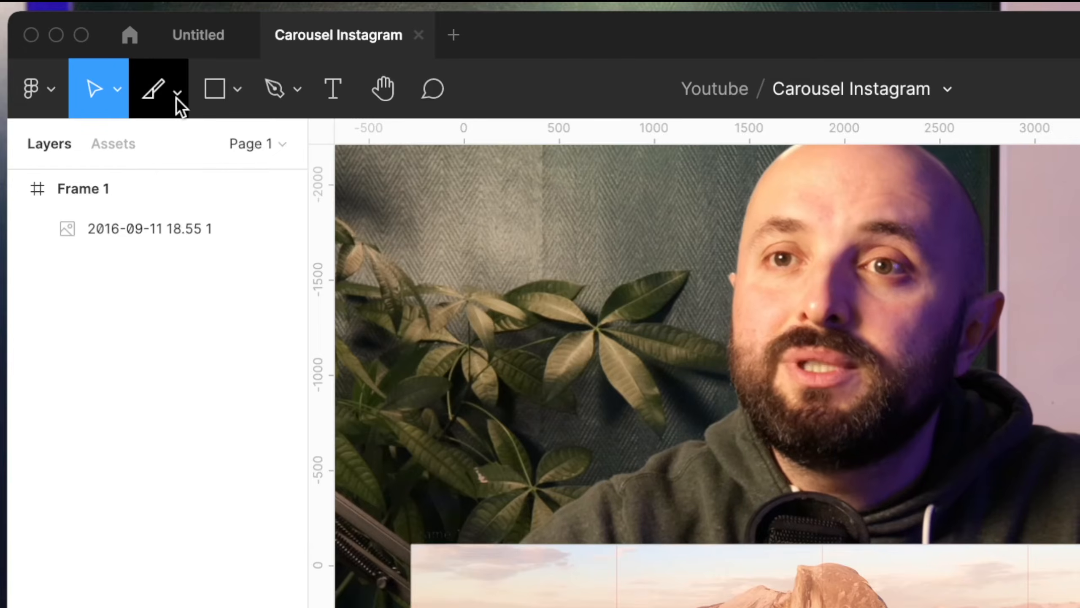
Draw a 1080 × 1080 slice over the first grid square of the frame and rename it Photo 1.
left_click(176, 94)
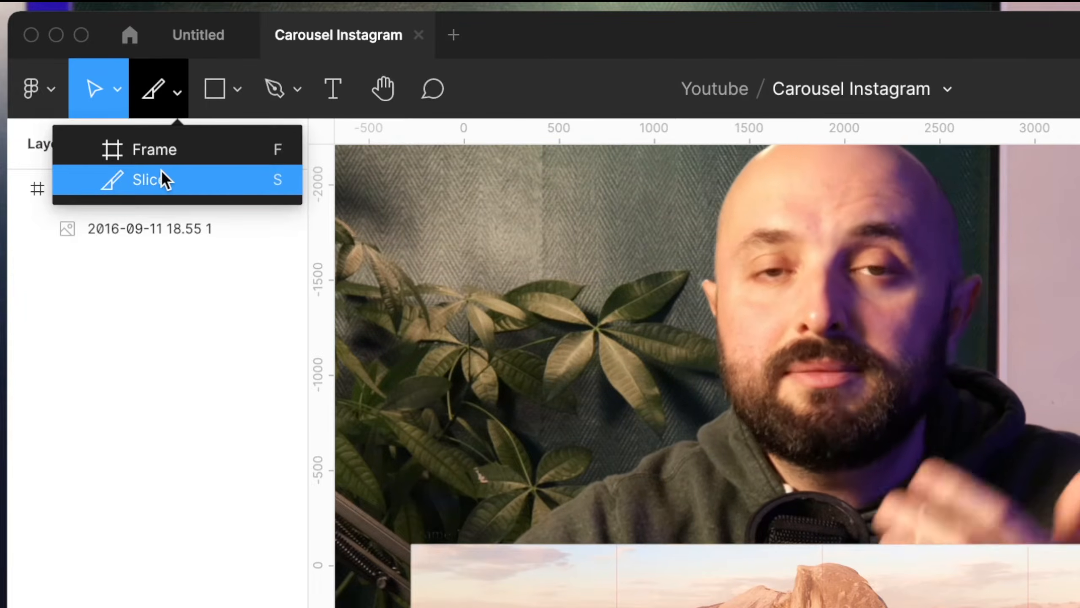
left_click(161, 170)
left_click_drag(304, 386, 354, 445)
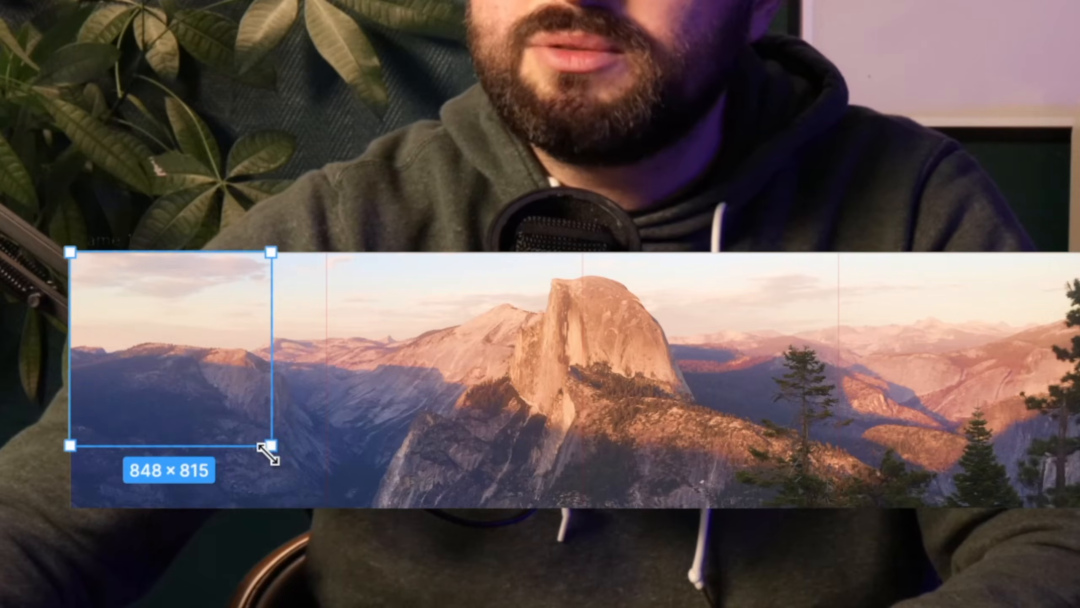
left_click_drag(390, 474, 422, 502)
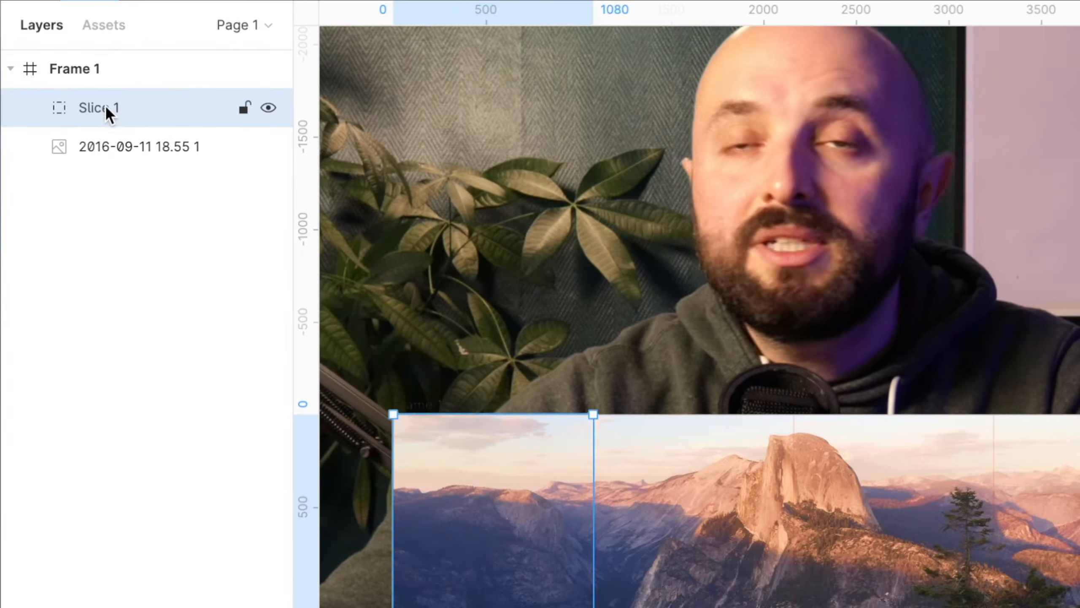
double_click(80, 155)
type("Photo 1")
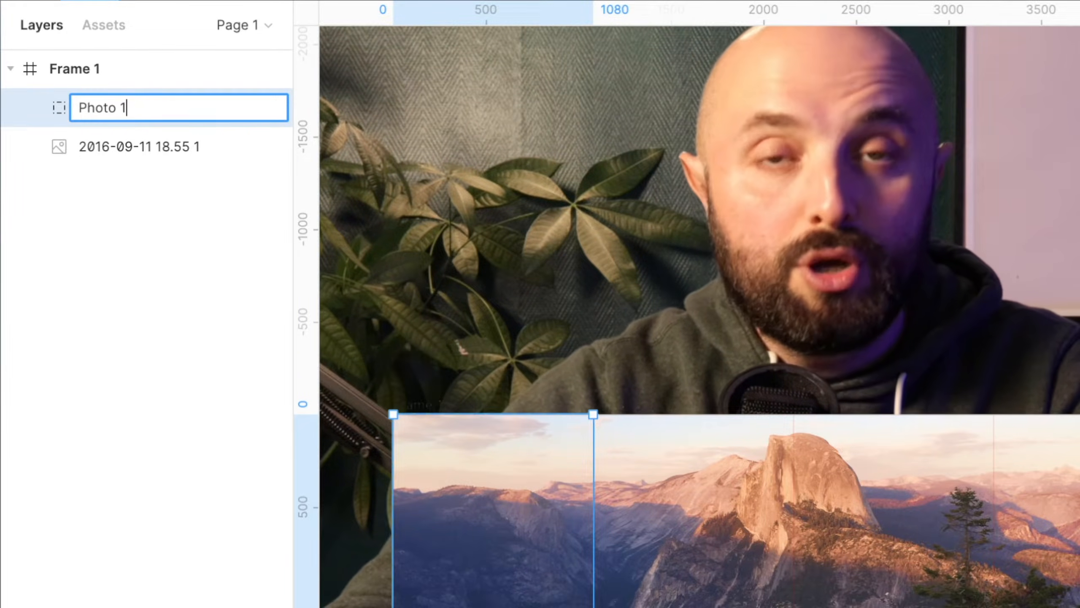
key("Return")
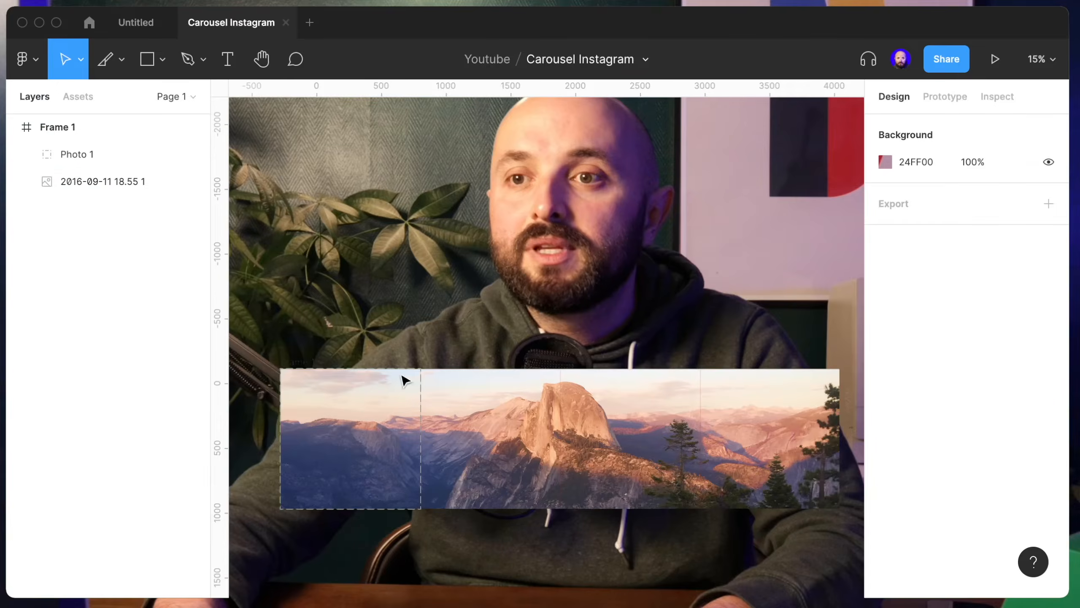
Duplicate the Photo 1 slice across the remaining three grid squares as Photo 2, Photo 3 and Photo 4.
left_click(360, 439)
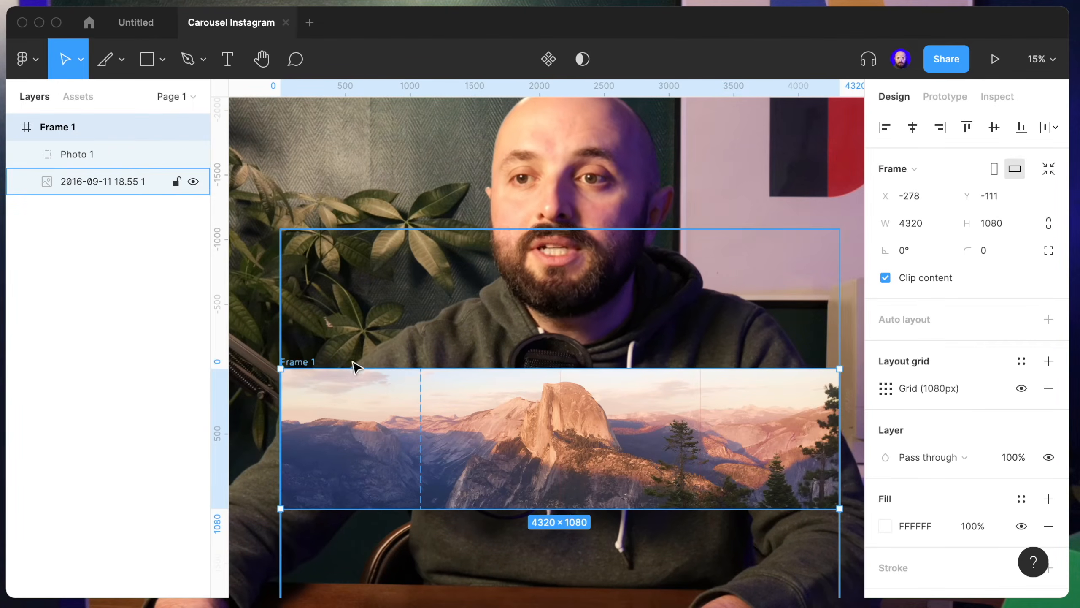
left_click(99, 144)
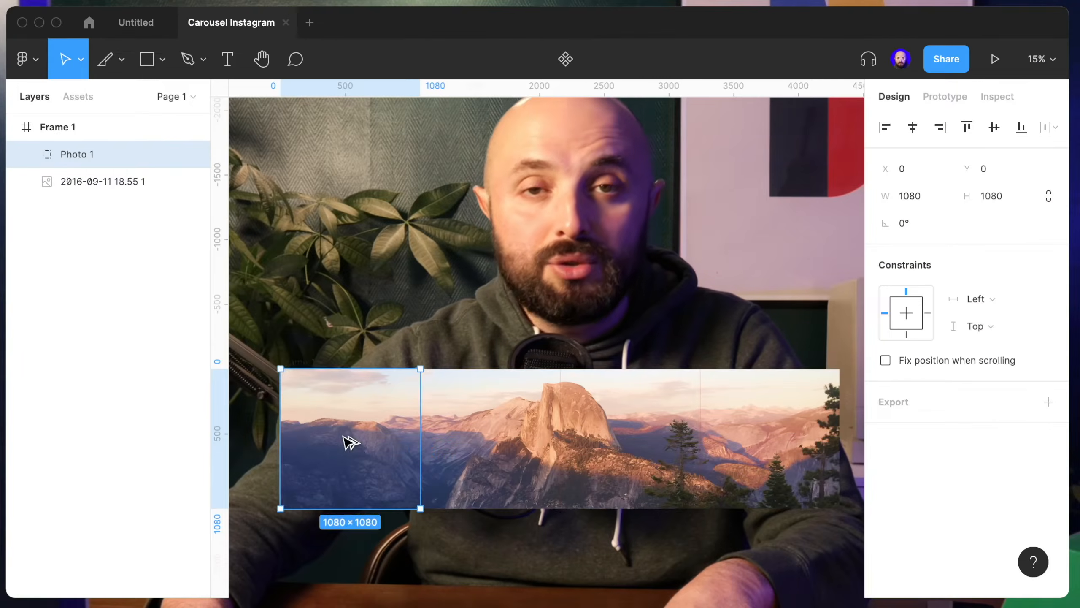
left_click_drag(479, 441, 480, 439)
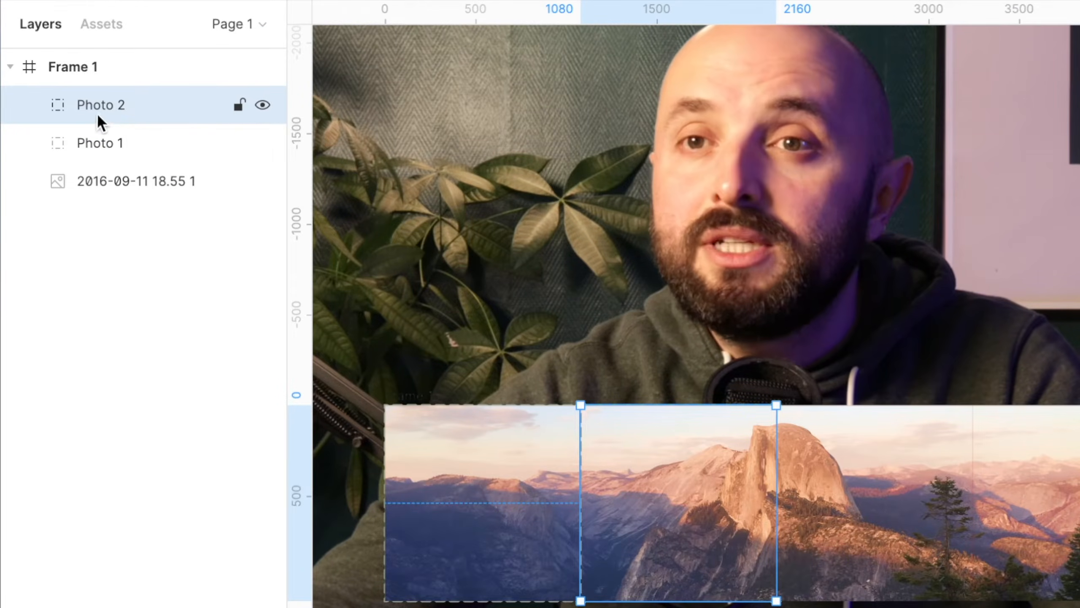
left_click_drag(670, 501, 845, 509)
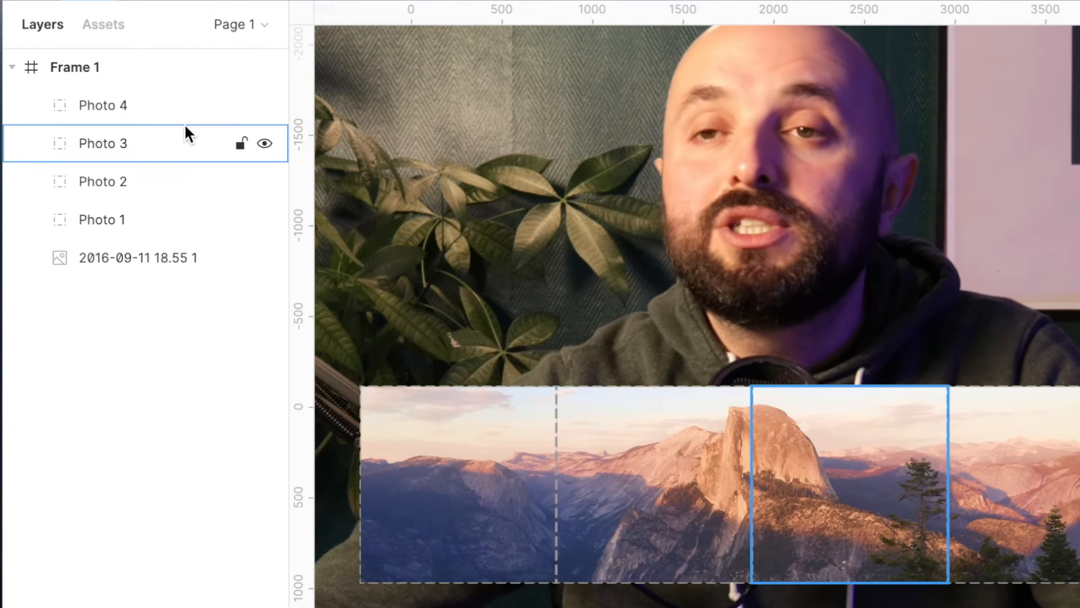
Export the four slices Photo 1 to Photo 4 as 1x PNG files and preview the exported images.
left_click(162, 113)
left_click(152, 219, "shift")
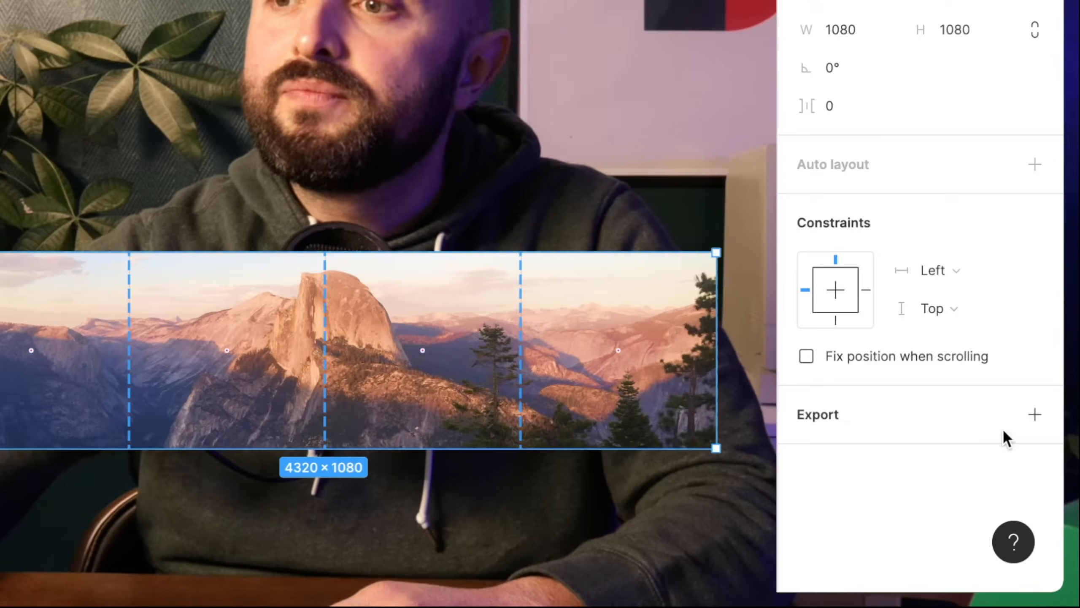
left_click(1034, 414)
left_click(895, 496)
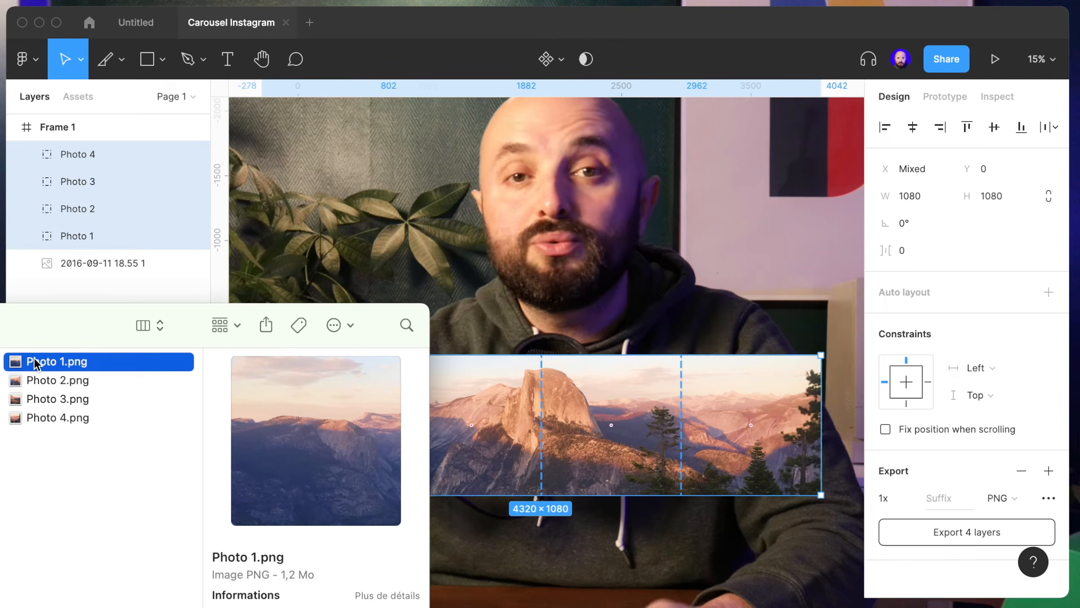
key("Down")
key("Down")
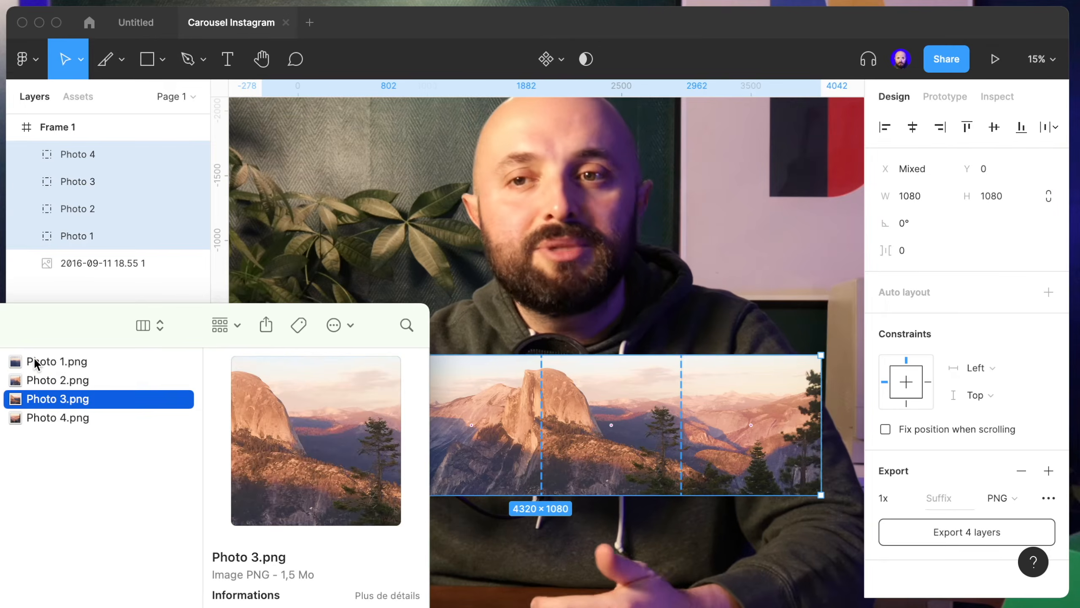
key("Down")
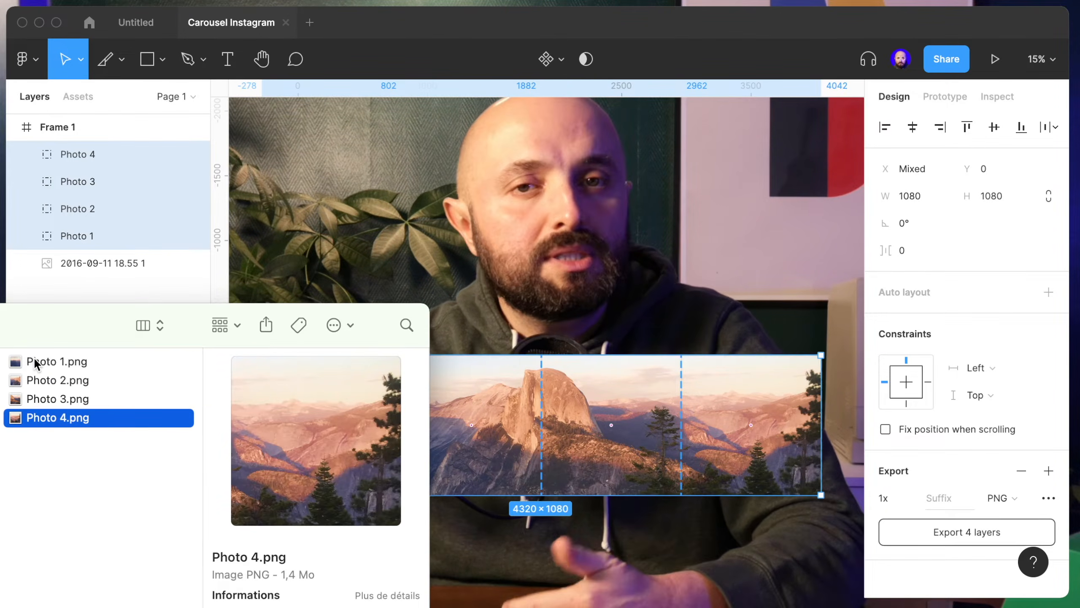
left_click(34, 361)
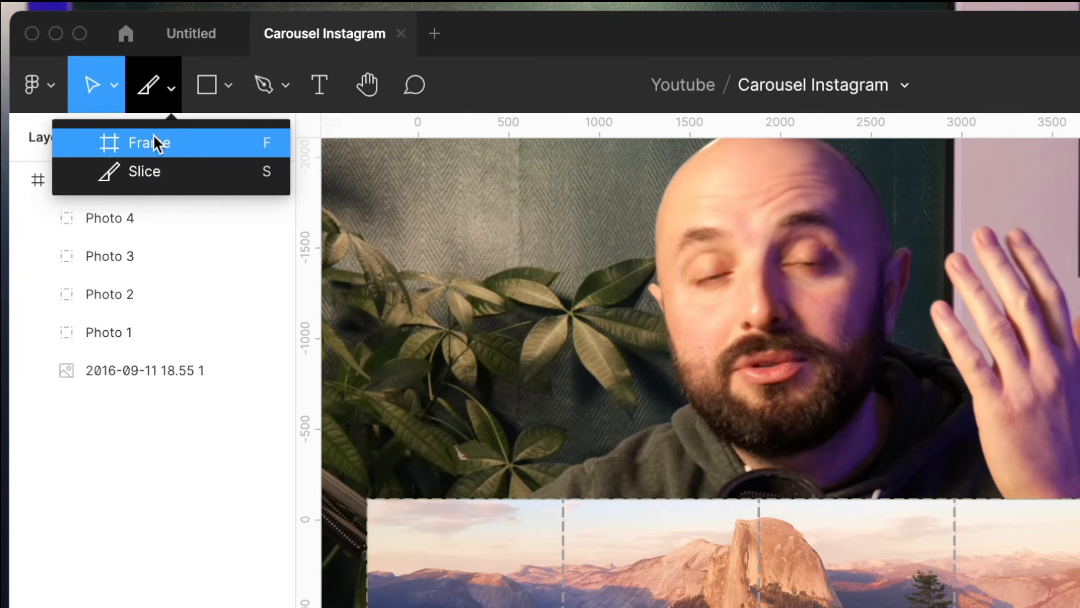
Draw a frame about 1242 × 361 across the first two slides and fit the IMG_5423 photo inside it, scaled down.
left_click(154, 135)
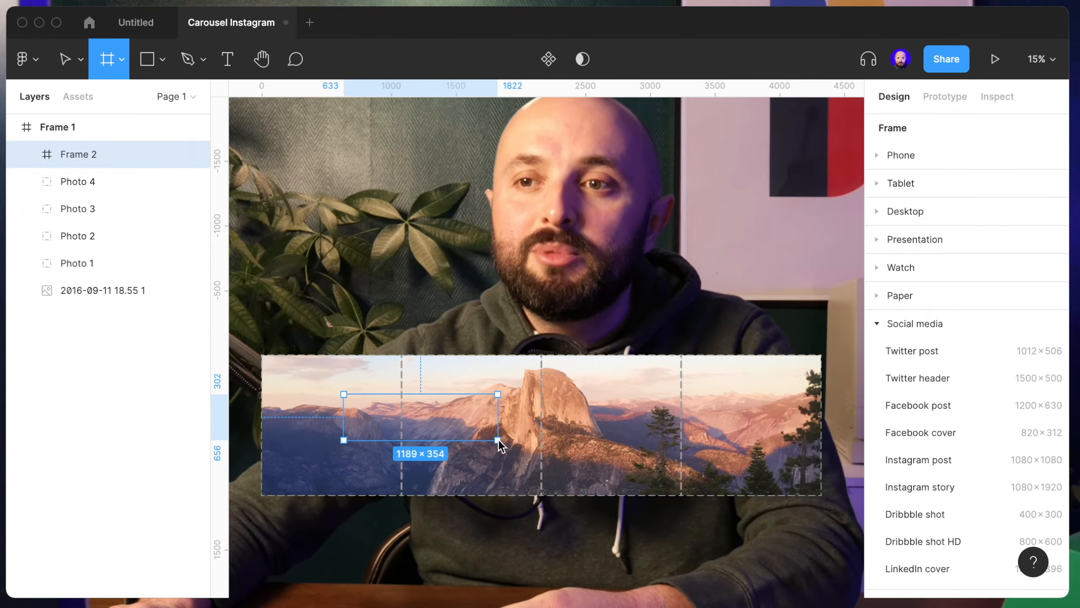
left_click_drag(498, 441, 504, 442)
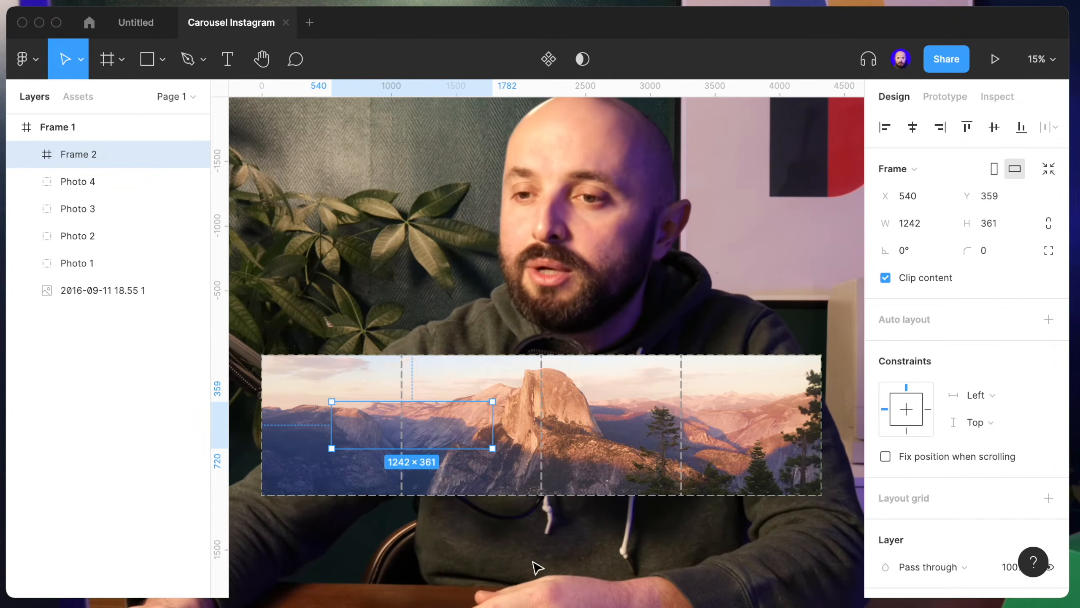
left_click_drag(559, 572, 442, 431)
left_click_drag(566, 250, 539, 297)
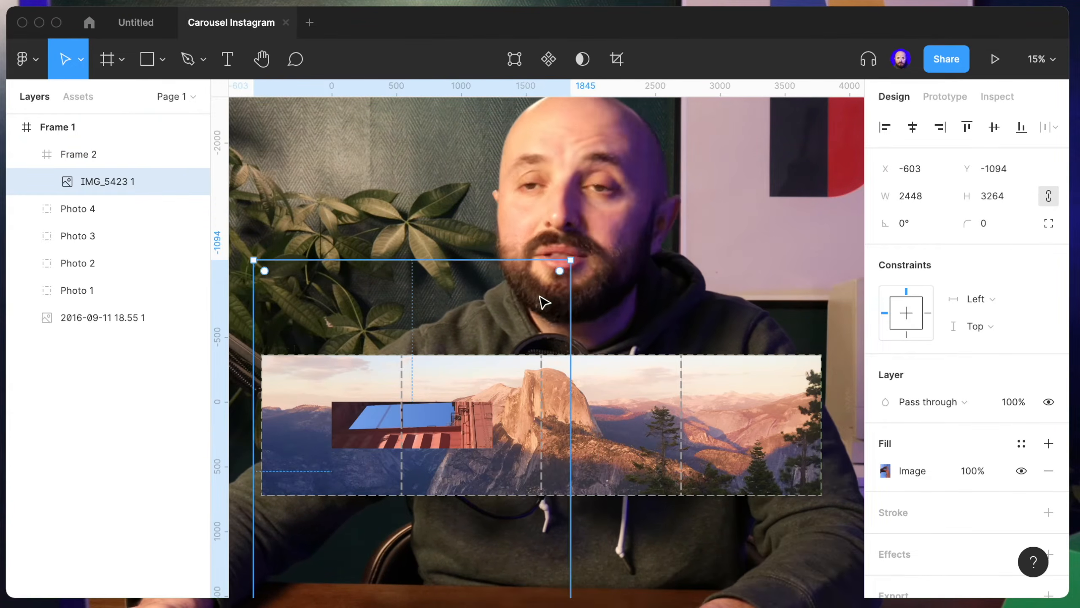
left_click_drag(573, 261, 495, 361)
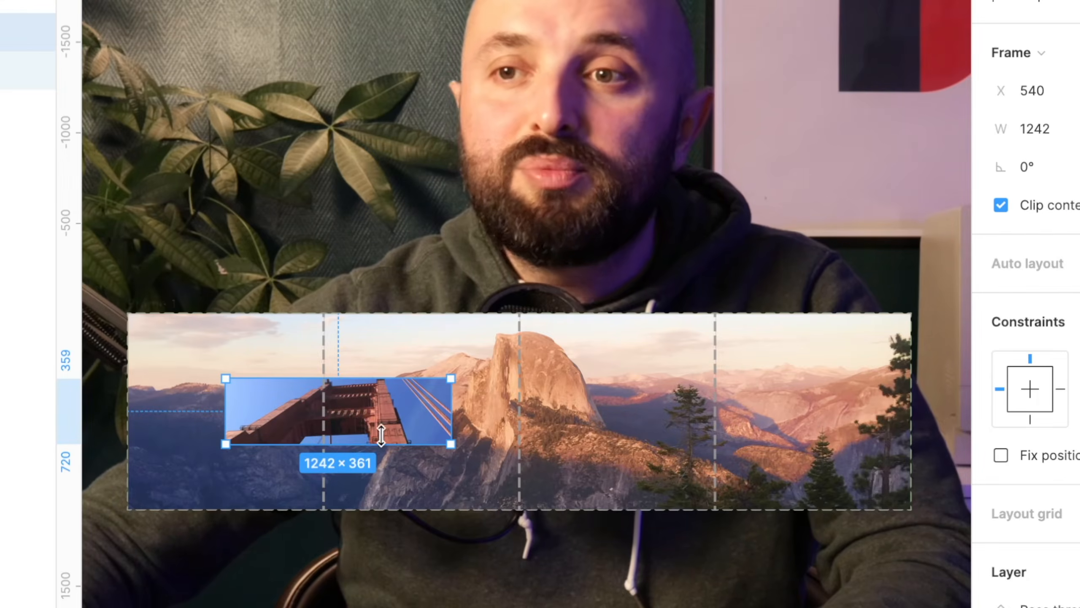
Resize the bridge photo's frame to be taller and narrower while it still spans the first two slides.
left_click_drag(430, 449, 429, 462)
left_click_drag(369, 378, 369, 365)
left_click_drag(406, 445, 395, 443)
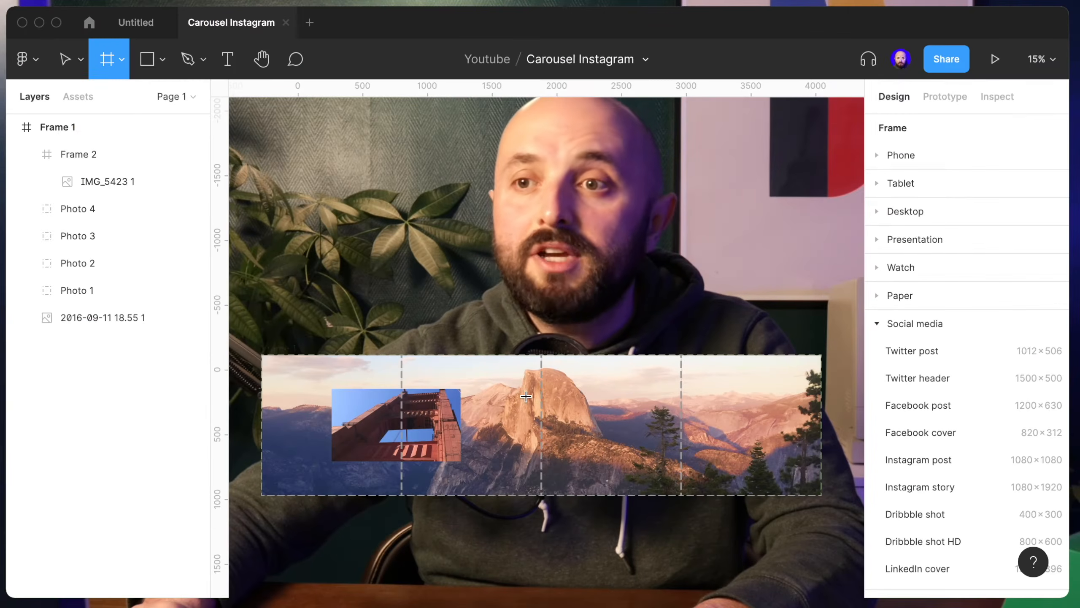
Draw a frame about 861 × 762 across the third and fourth slides and fit 2016-09-17 12.47.23.jpg inside it at about 1296 × 972.
left_click_drag(514, 376, 549, 426)
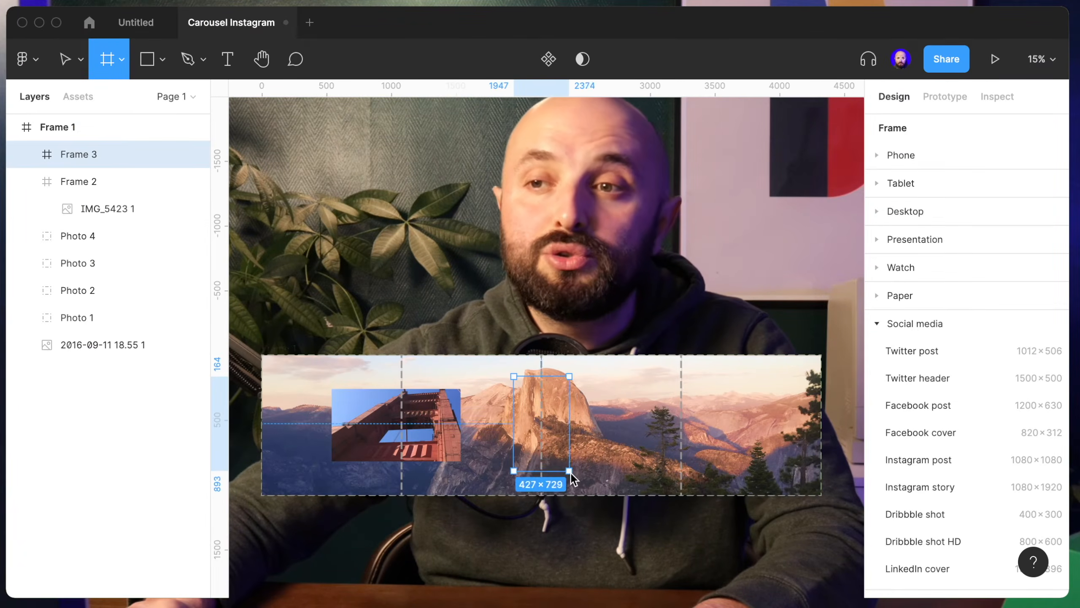
left_click_drag(571, 472, 626, 475)
left_click_drag(567, 422, 657, 421)
left_click_drag(702, 604, 705, 474)
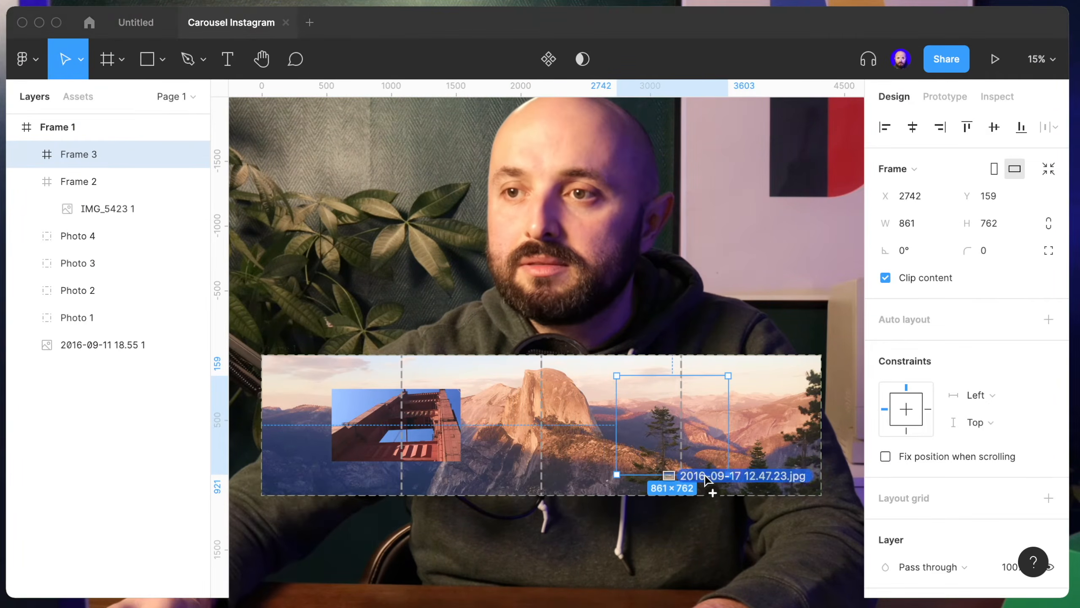
left_click_drag(676, 436, 676, 436)
left_click_drag(473, 589, 588, 491)
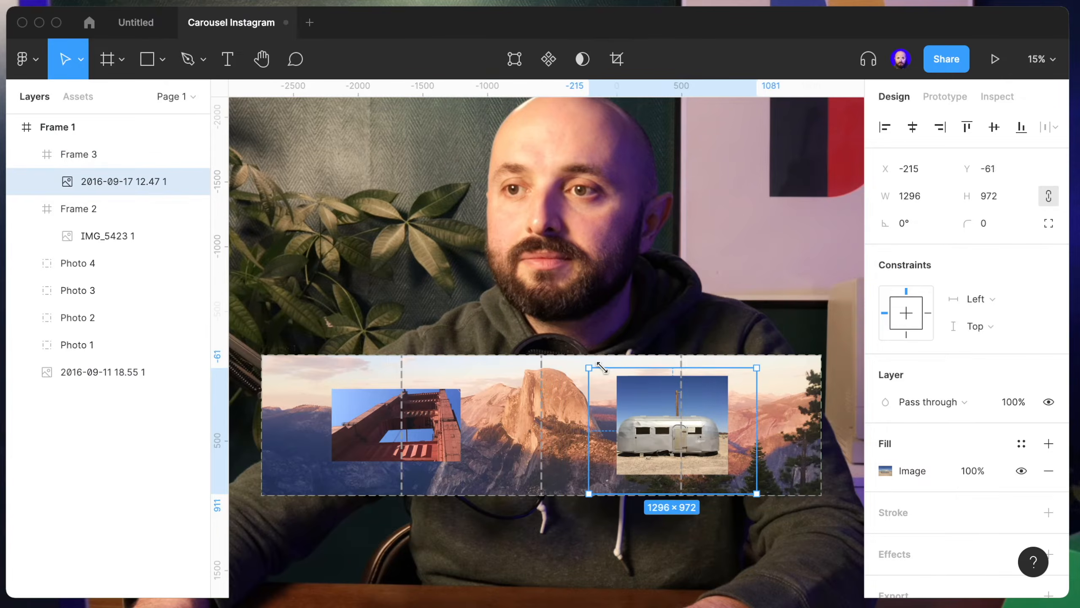
Draw a frame about 789 × 414, fit 2016-09-13 11.30.59.jpg inside it, and position it across the second and third slides.
left_click_drag(651, 436, 549, 490)
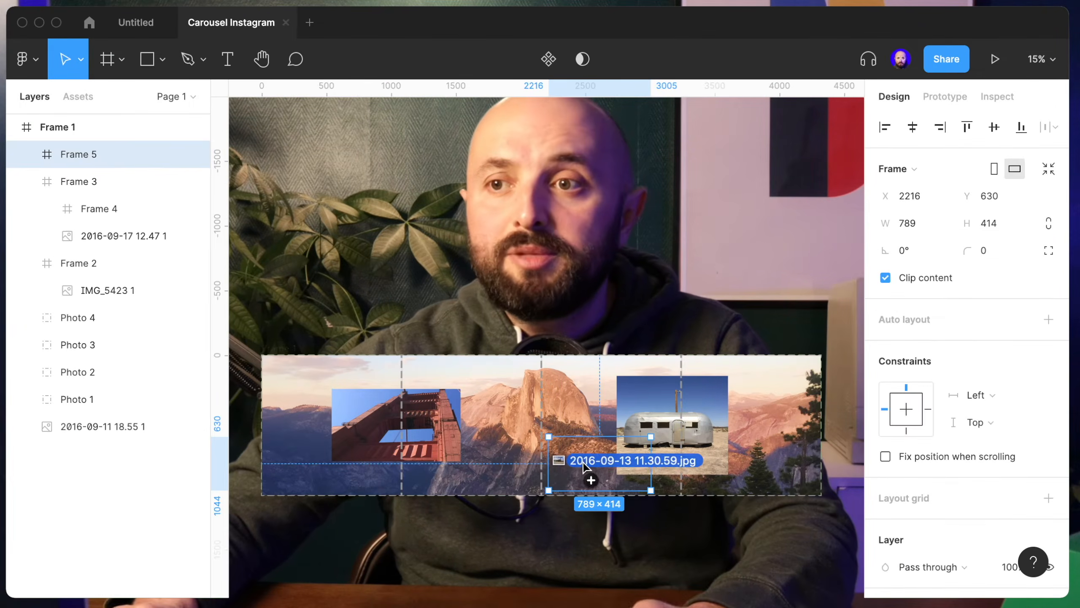
key("super+v")
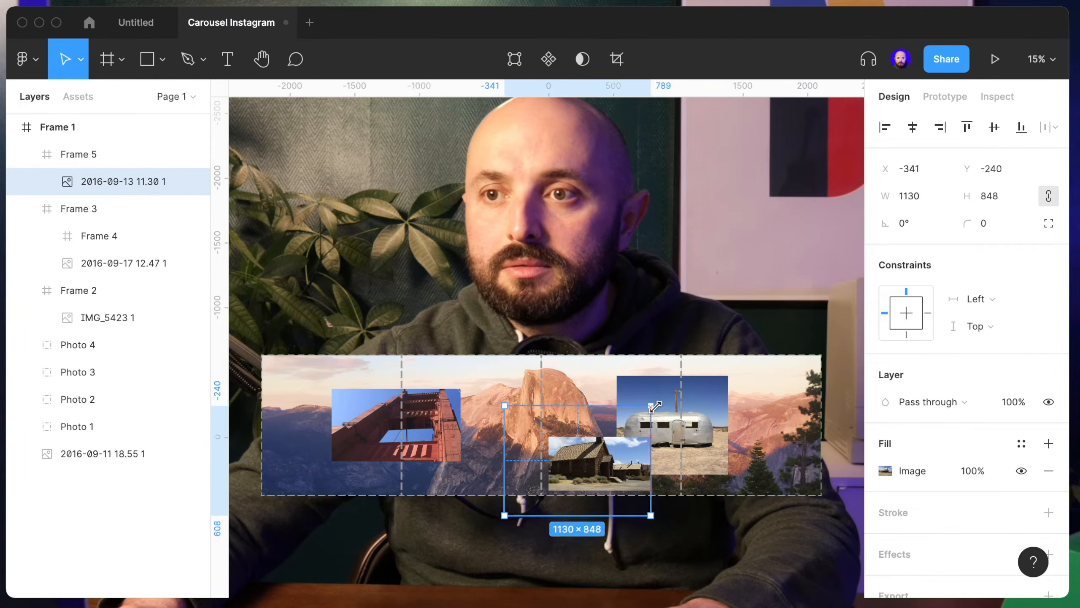
left_click_drag(643, 501, 633, 482)
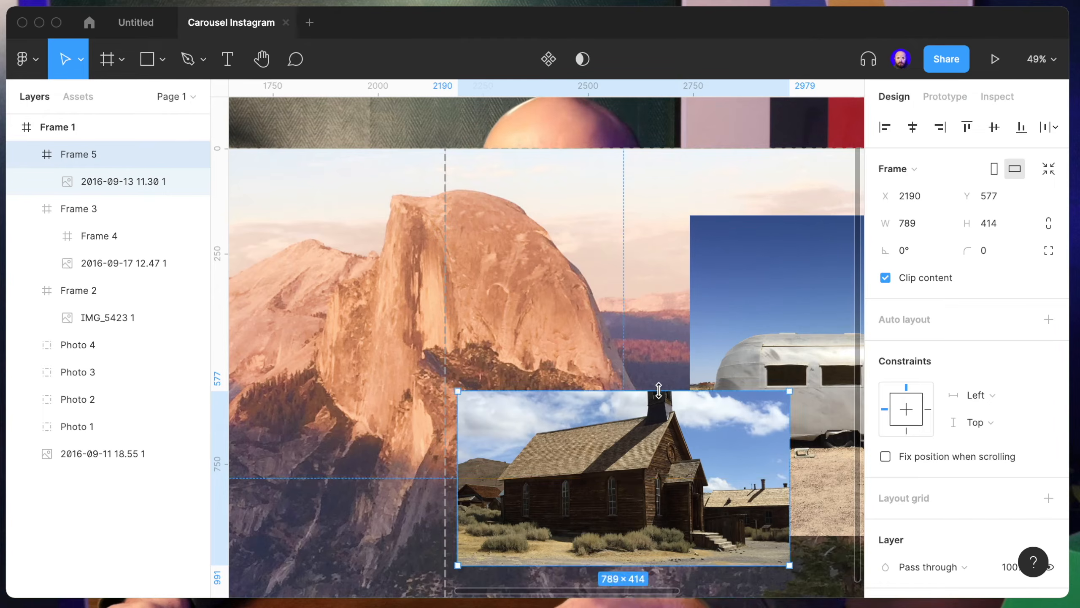
mouse_move(659, 390)
left_mouse_down()
mouse_move(660, 357)
mouse_move(658, 383)
left_mouse_up()
mouse_move(657, 454)
left_mouse_down()
mouse_move(629, 444)
mouse_move(651, 473)
left_mouse_up()
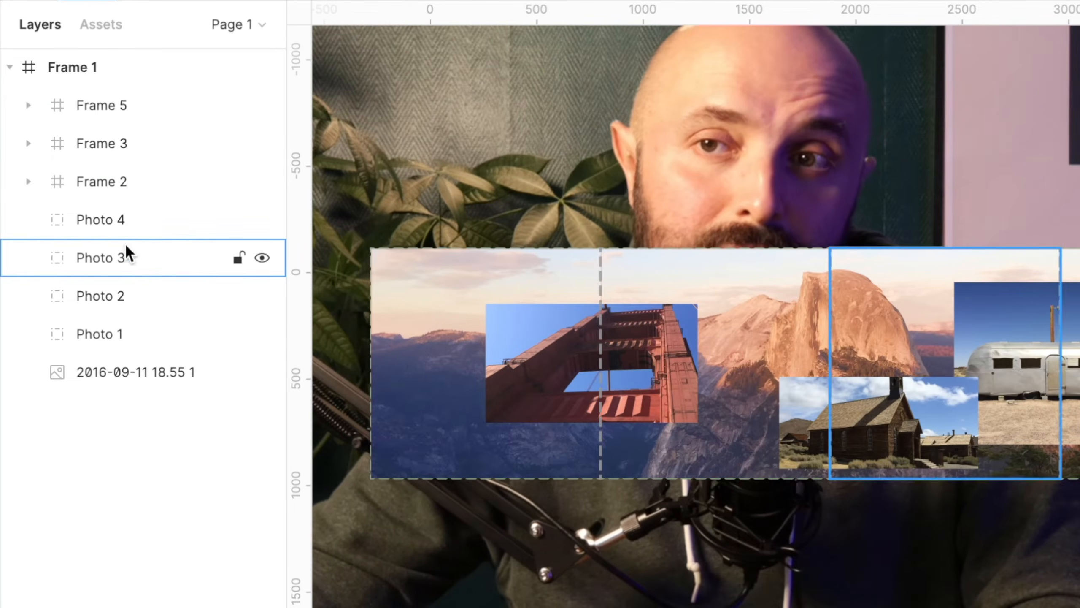
Export slices Photo 1 to Photo 4 with the overlapping photos as 1x PNG files and preview each exported image.
left_click(129, 219)
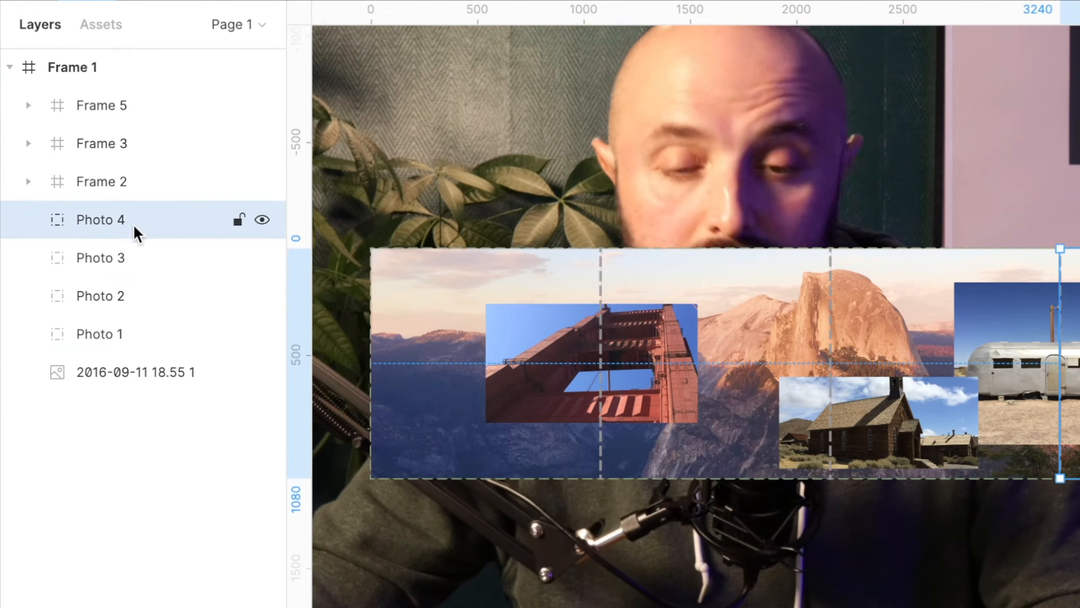
left_click(126, 329, "shift")
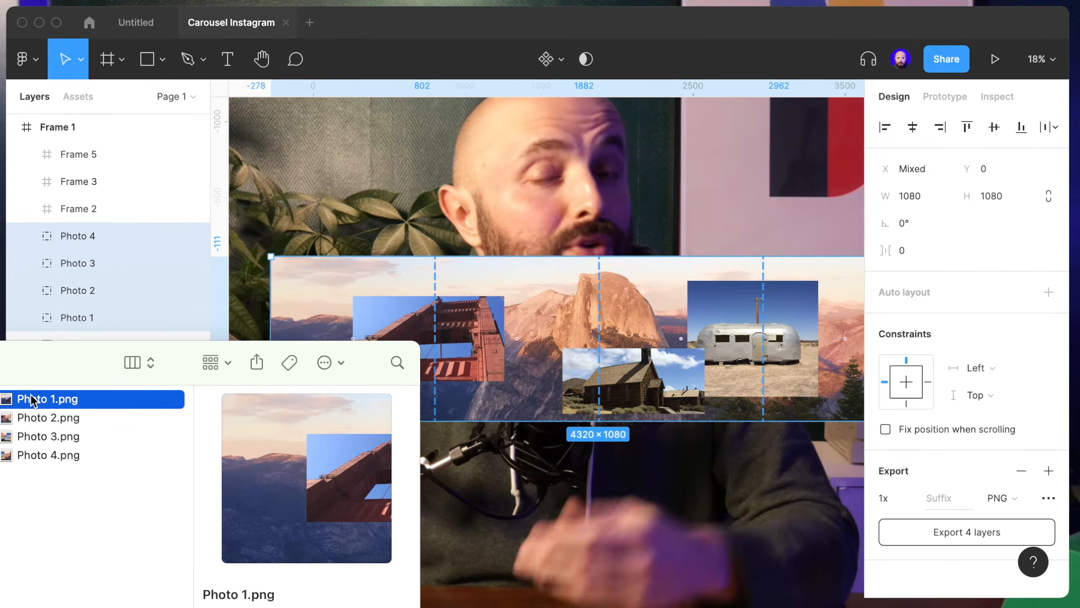
key("Down")
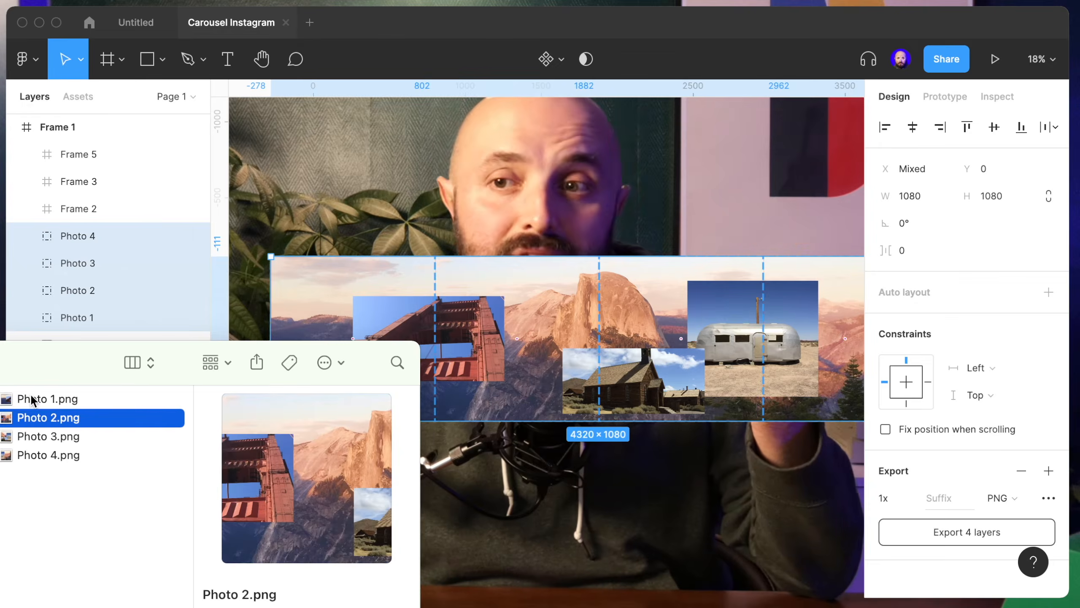
key("Down")
key("Down")
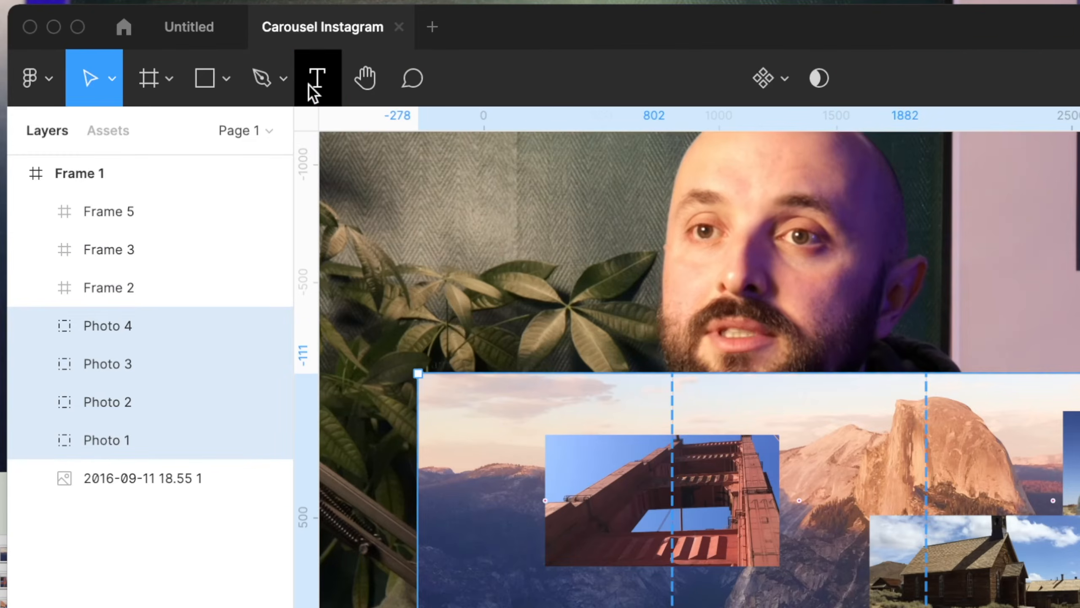
Add the text "California Baby !" to the first slide in the Clash Display font with fill colour FFF.
left_click(227, 58)
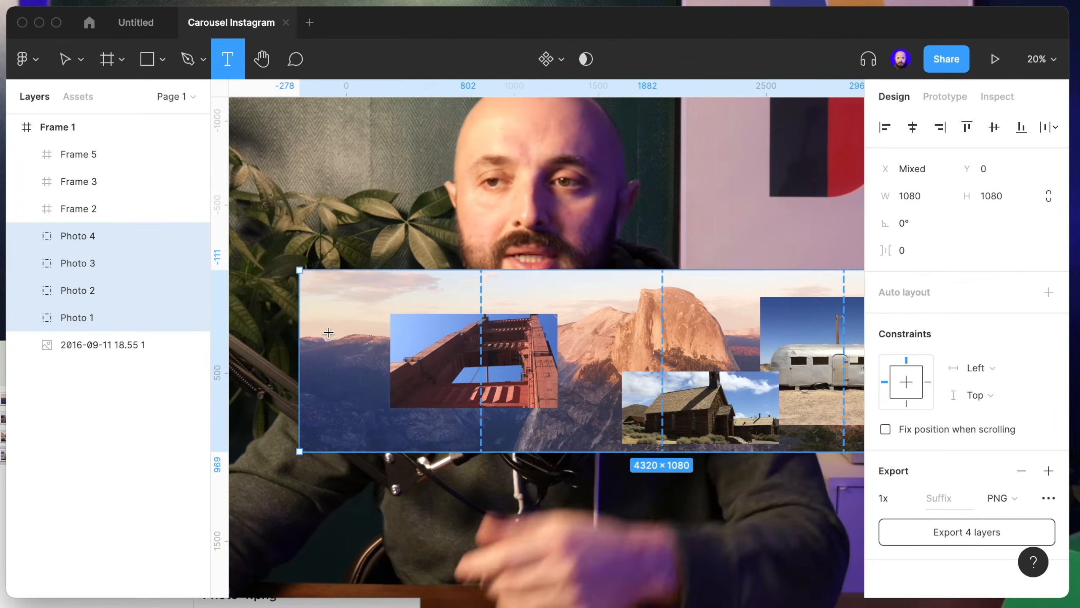
left_click(324, 307)
left_click(894, 497)
type("Clash")
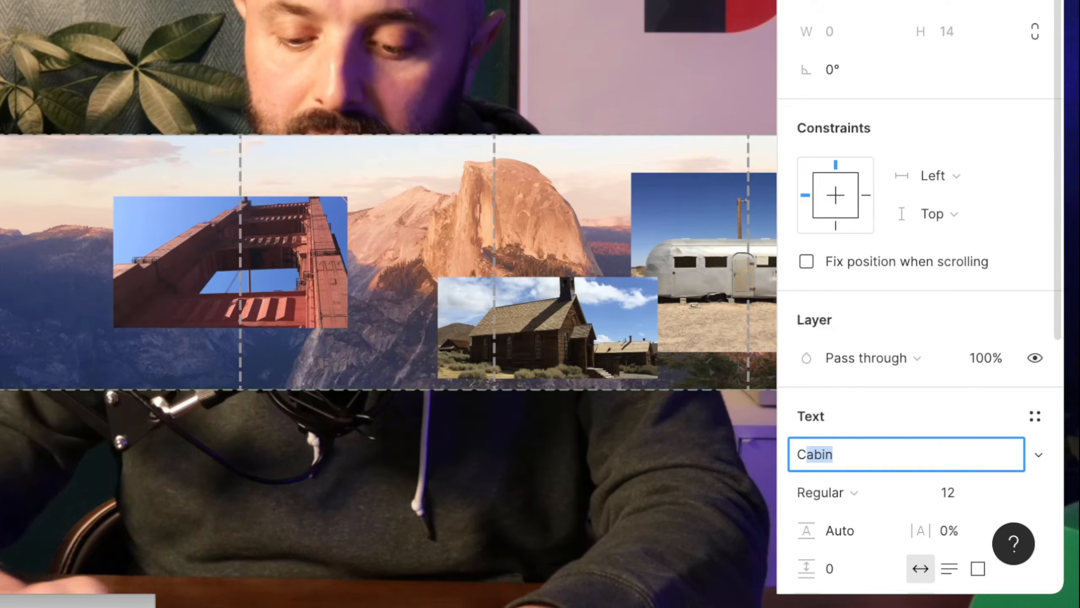
key("Return")
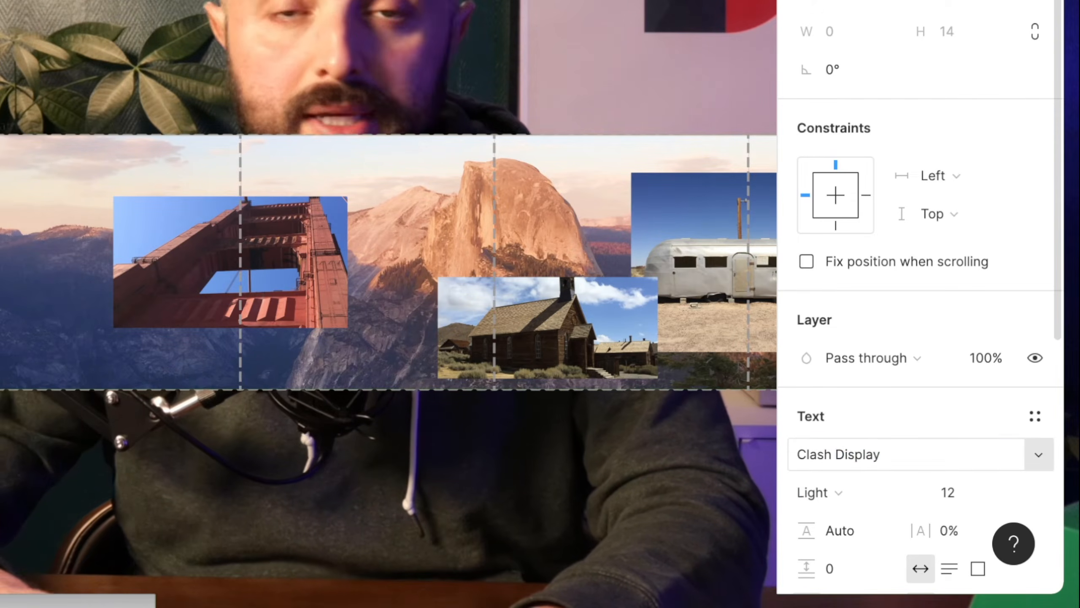
scroll(918, 298, "down", 5)
left_click(856, 444)
type("FFF")
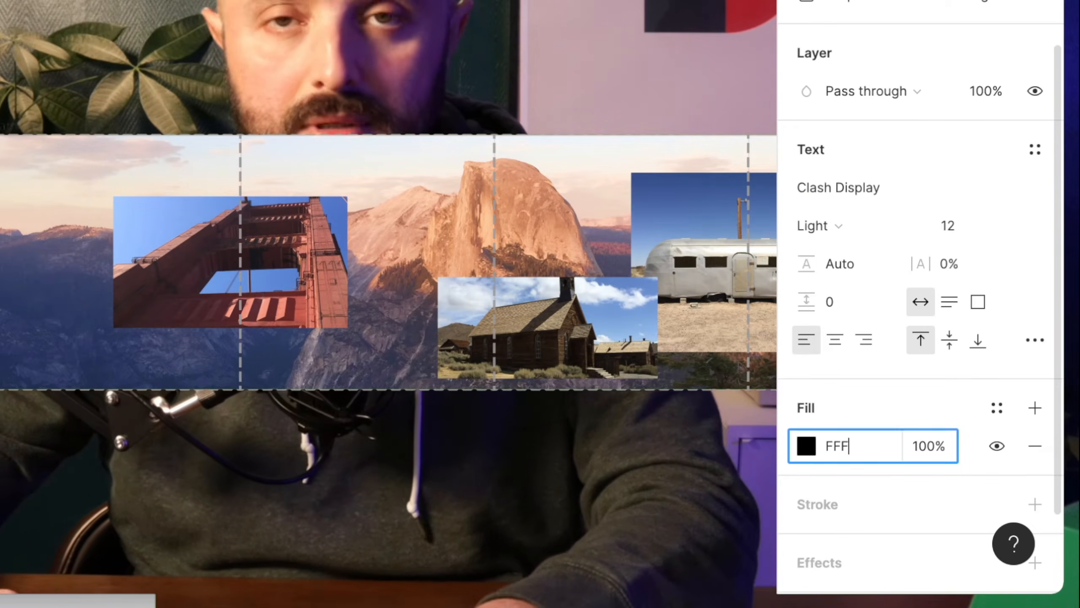
key("Return")
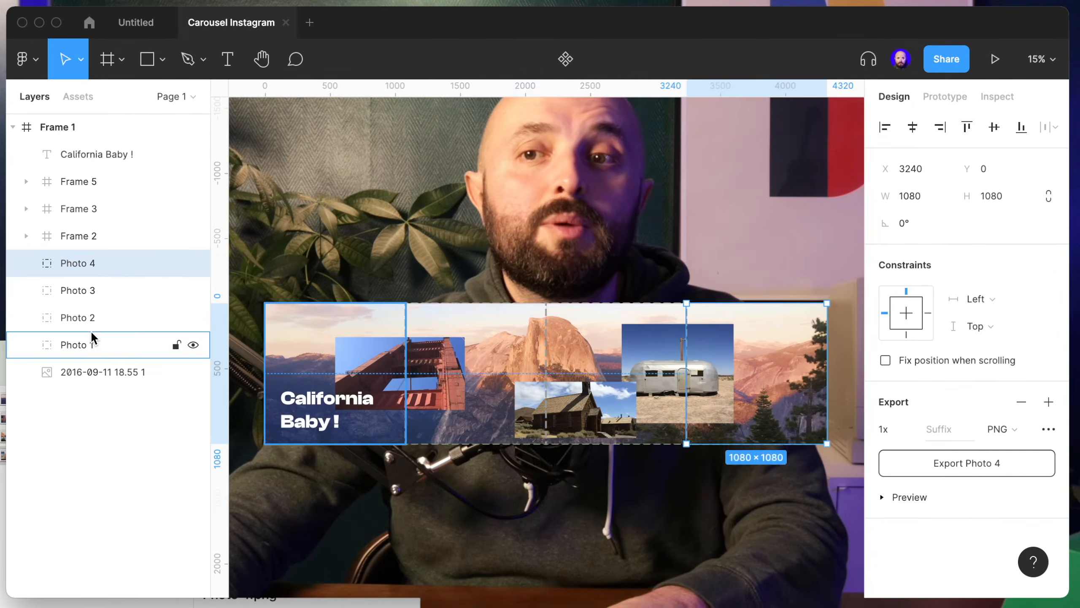
Re-export all four Photo slices as PNG with the title text included and look through the resulting files.
left_click(91, 337, "shift")
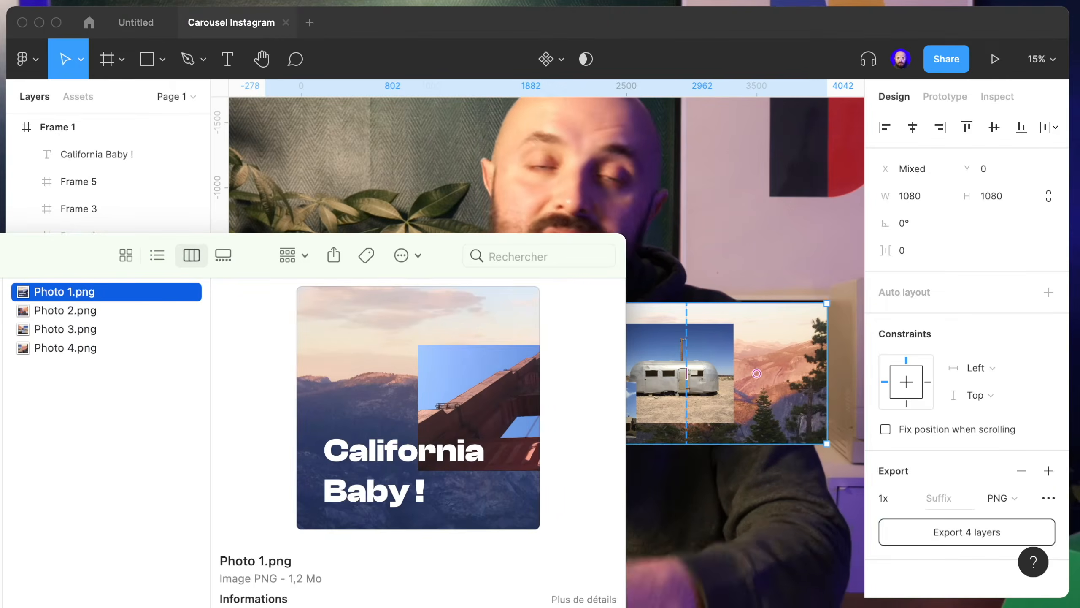
key("Down")
key("Down")
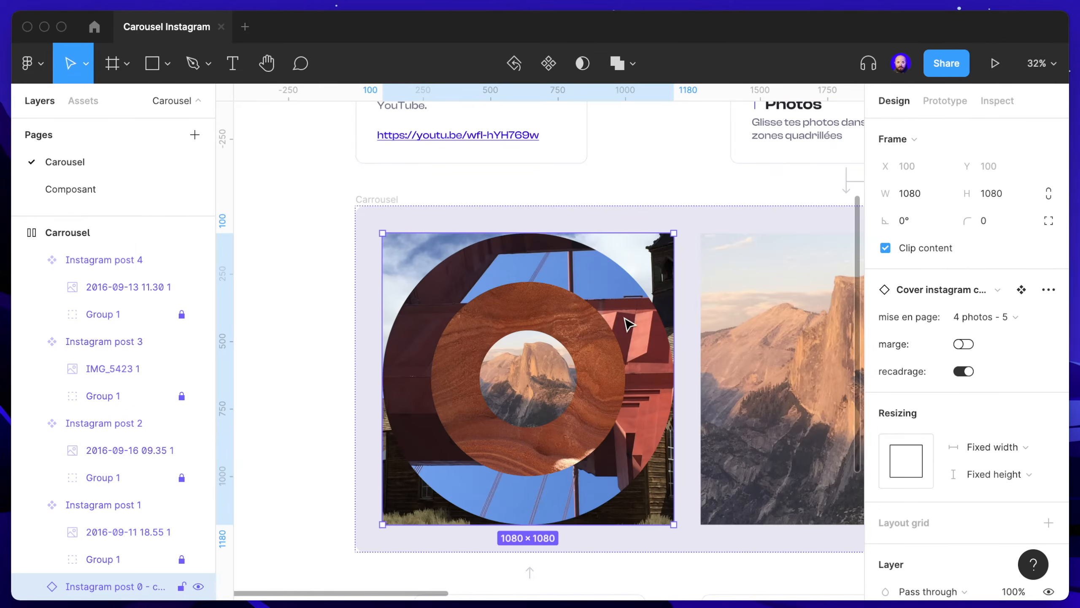
Try the 4 photos - 6 layout and other mise en page options on the template's cover.
left_click(980, 317)
left_click(992, 327)
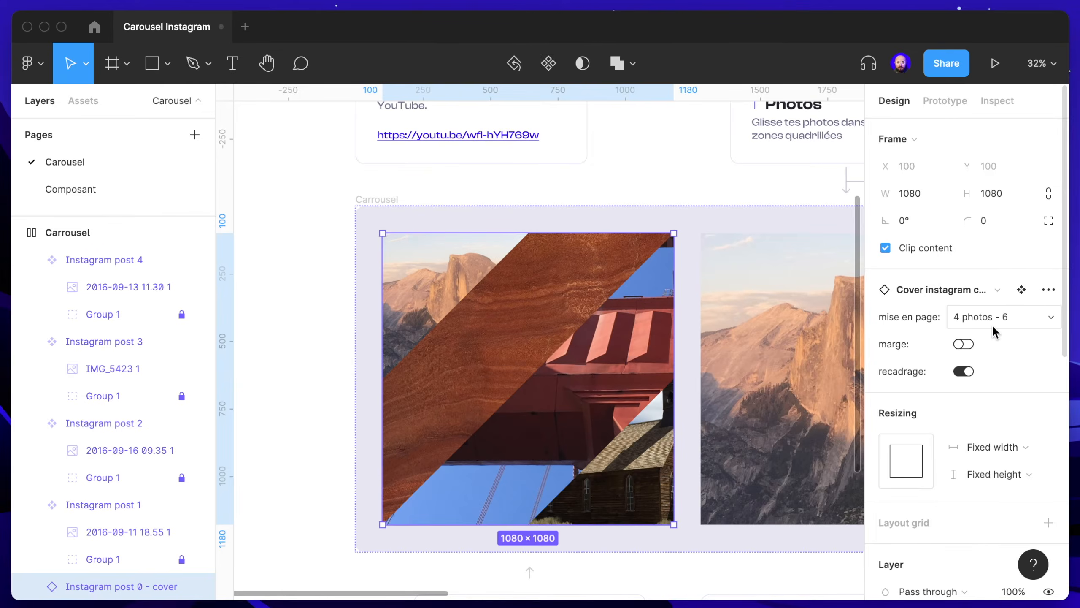
left_click(993, 324)
left_click(1002, 284)
left_click(997, 316)
left_click(998, 297)
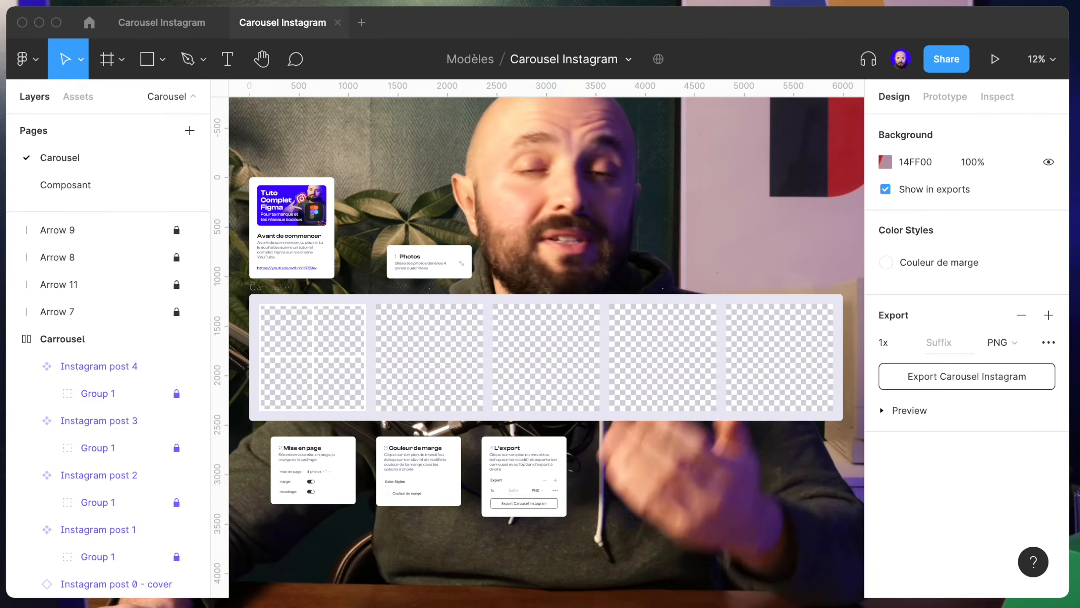
Place the mountain, red rock, IMG_5423 bridge and wooden church photos into Instagram posts 1 to 4 of the blank template.
left_click_drag(445, 366, 438, 364)
left_click(540, 385)
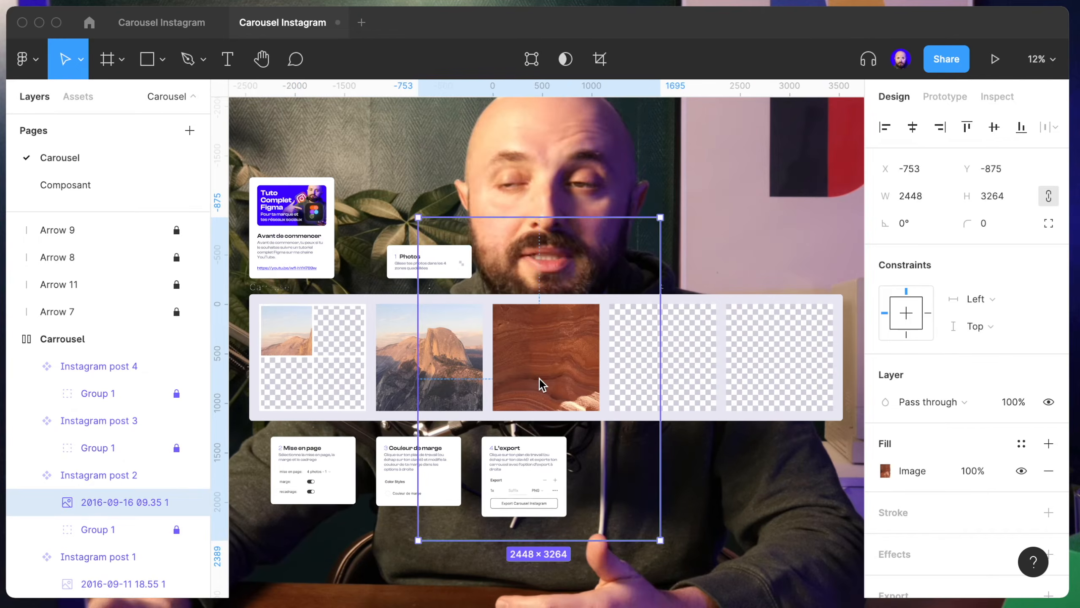
left_click(690, 366)
left_click(784, 379)
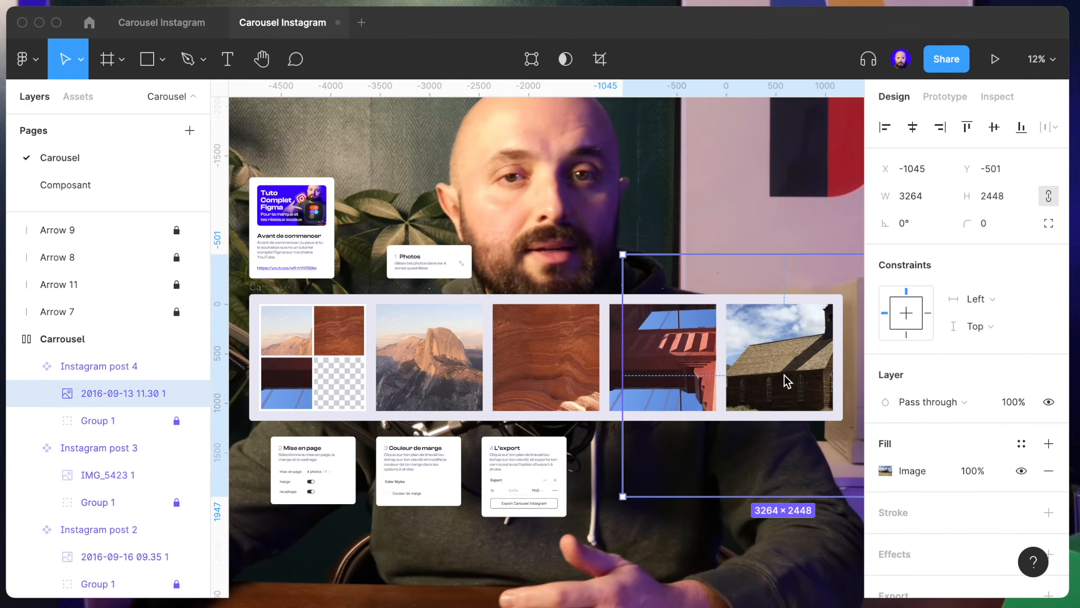
Scale the mountain photo inside Instagram post 1 to about 4152 × 3114.
key("Escape")
double_click(434, 354)
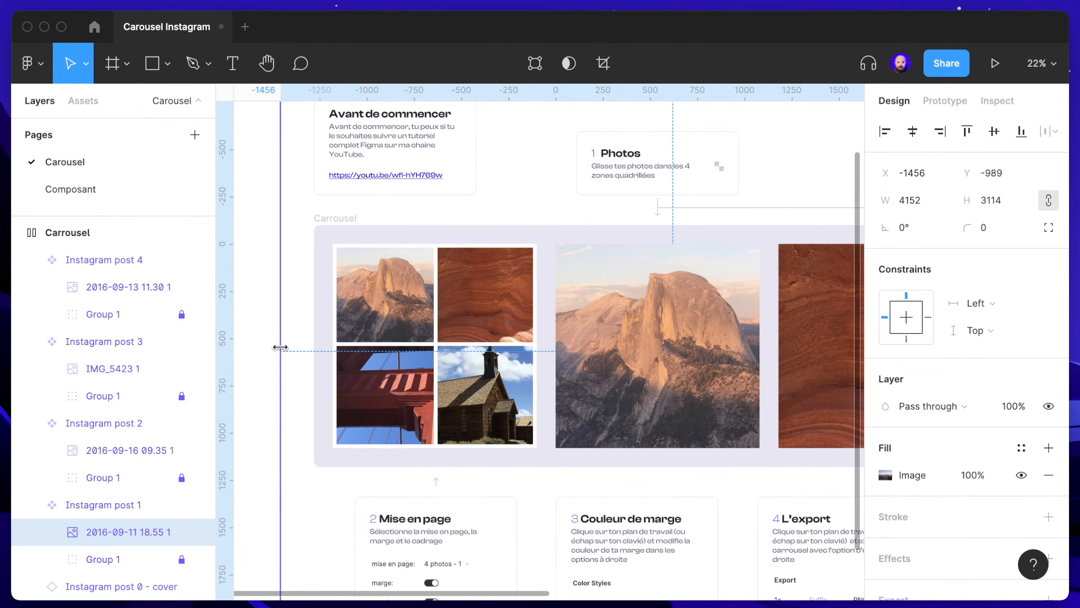
key("Escape")
Try the cover's successive mise en page layouts, going from 4 photos - 1 through 4 photos - 4 and beyond.
left_click(451, 370)
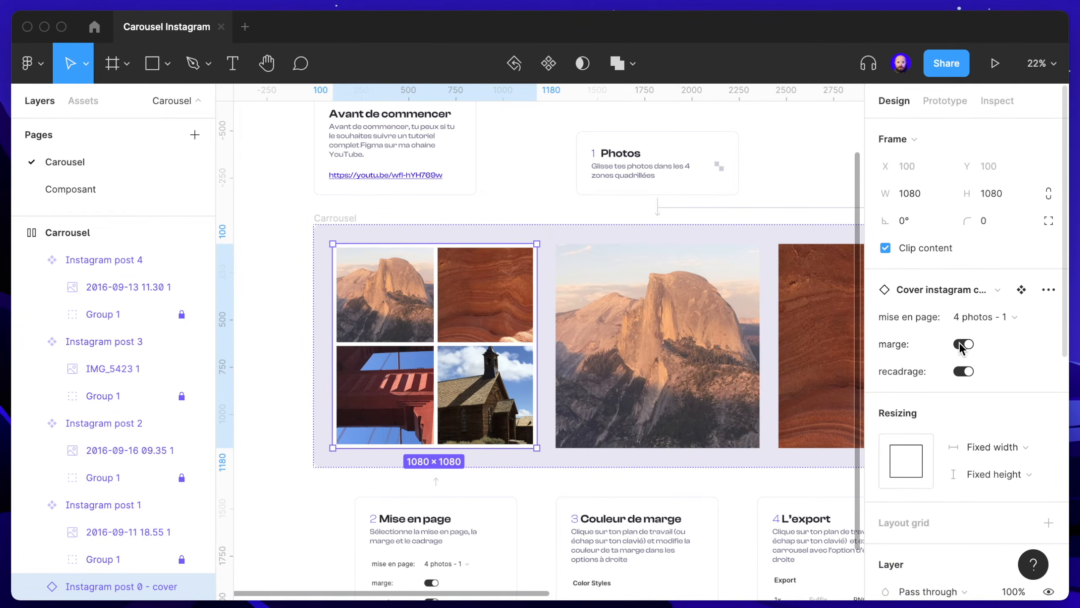
left_click(978, 317)
left_click(982, 337)
left_click(986, 317)
left_click(988, 336)
left_click(988, 317)
left_click(991, 336)
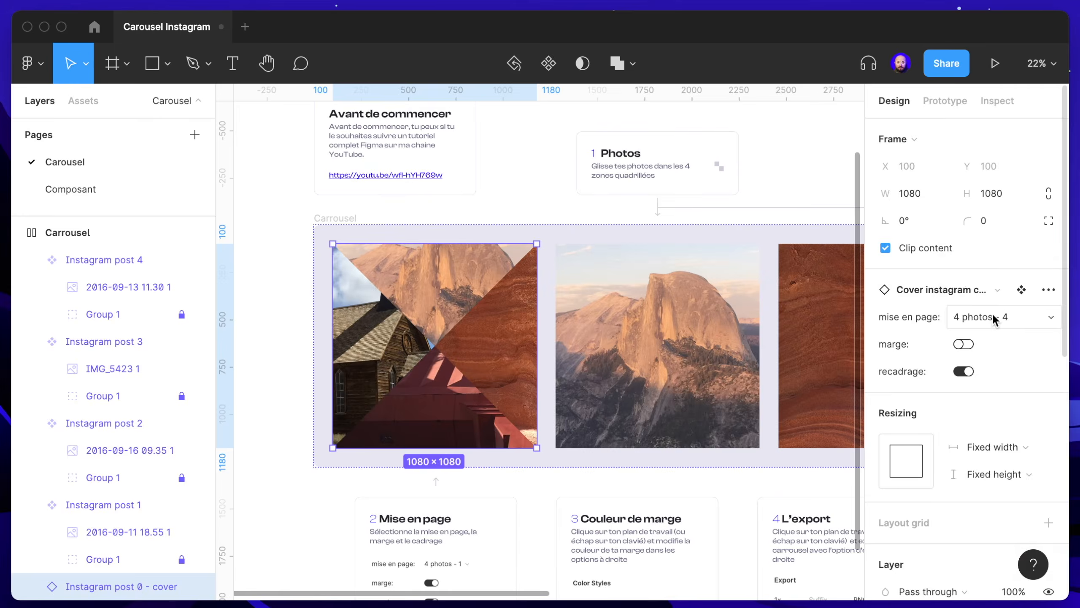
left_click(993, 316)
left_click(994, 336)
left_click(993, 317)
left_click(995, 336)
Try out the cover's marge option and toggle its recadrage option off and back on.
left_click(965, 344)
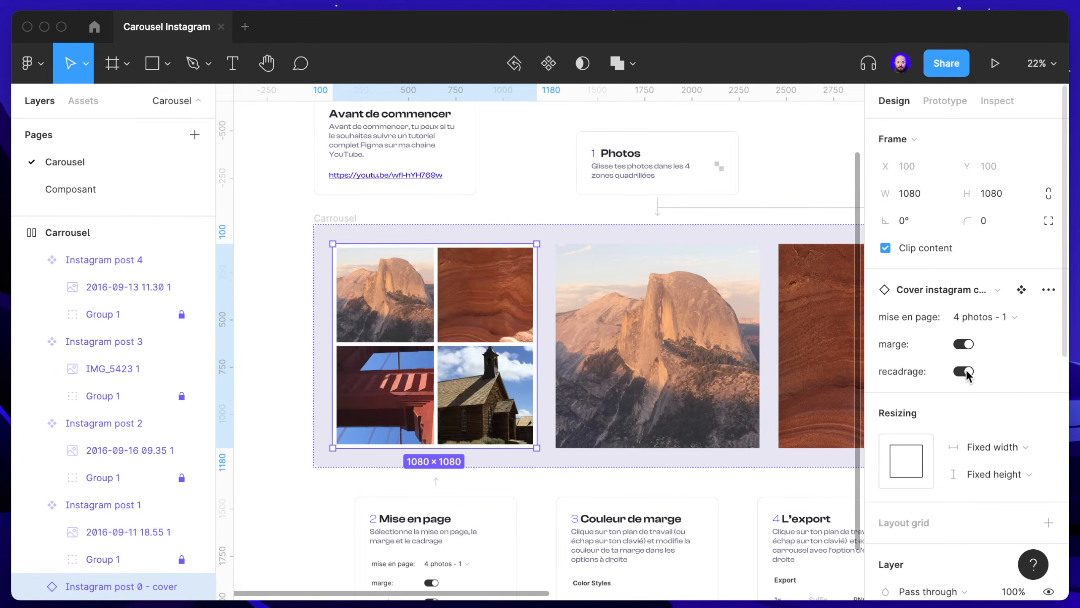
left_click(964, 371)
left_click(964, 371)
Edit the Couleur de marge colour style and pick a different solid colour for it.
left_click(1054, 266)
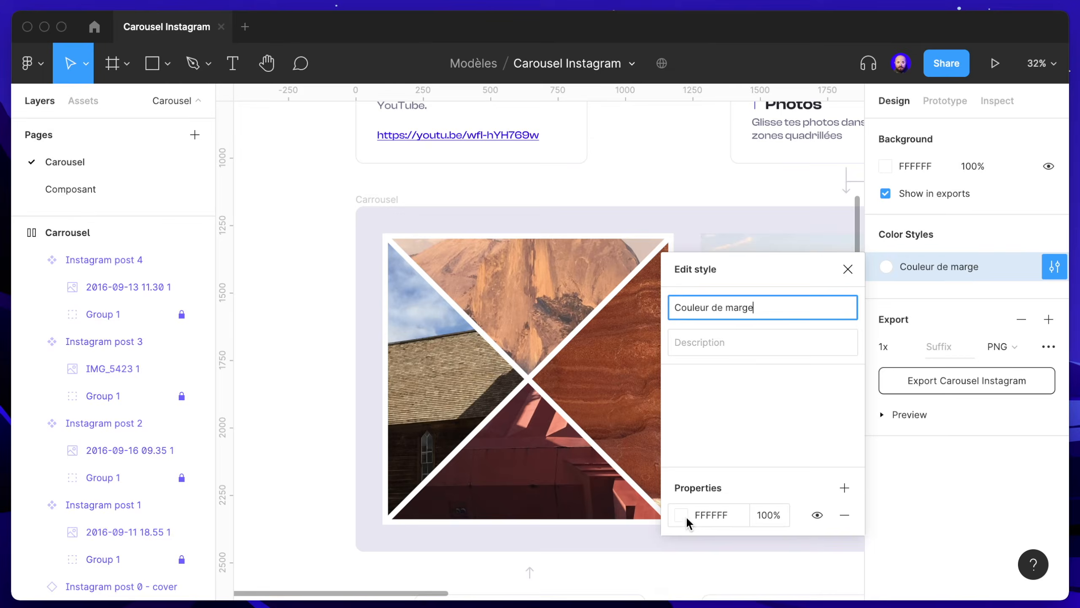
left_click(686, 515)
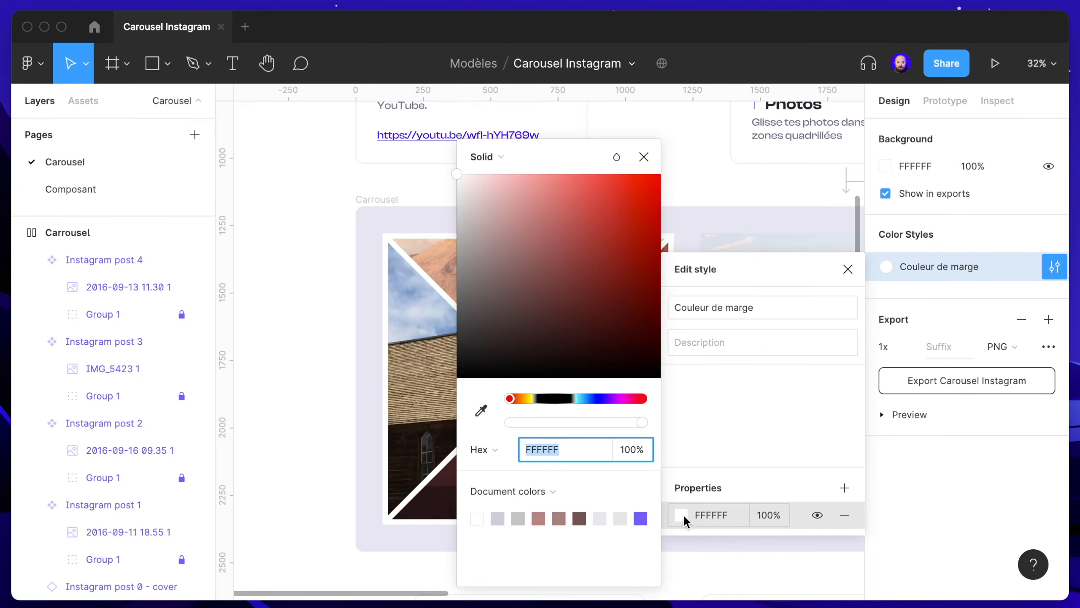
left_click(784, 527)
left_click_drag(758, 281, 745, 358)
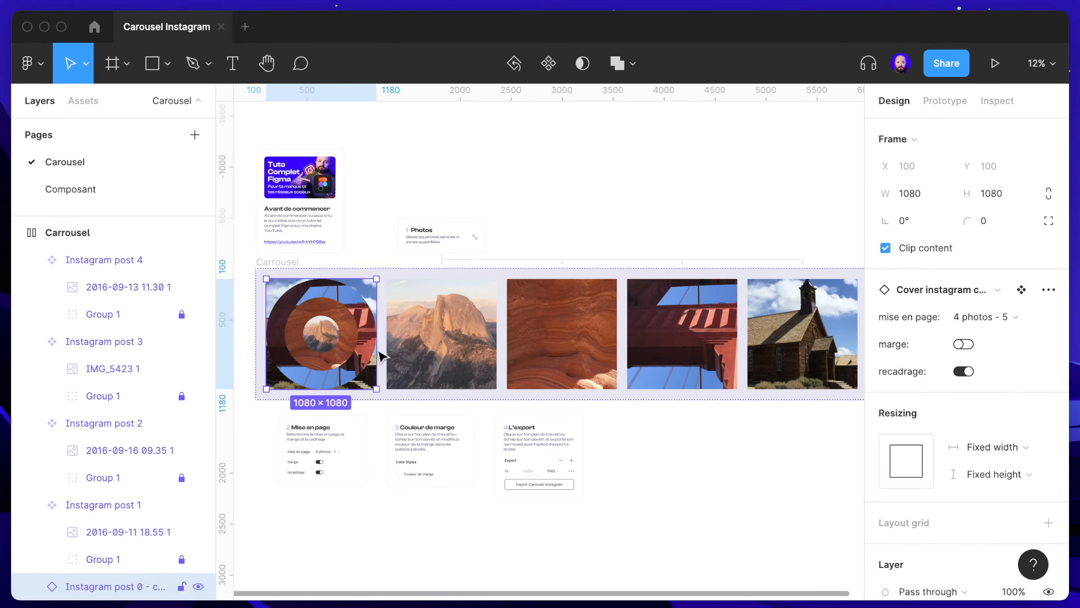
Export the cover and Instagram posts 1 to 4 together as 1x PNG files and preview the exported images.
left_click(442, 337, "shift")
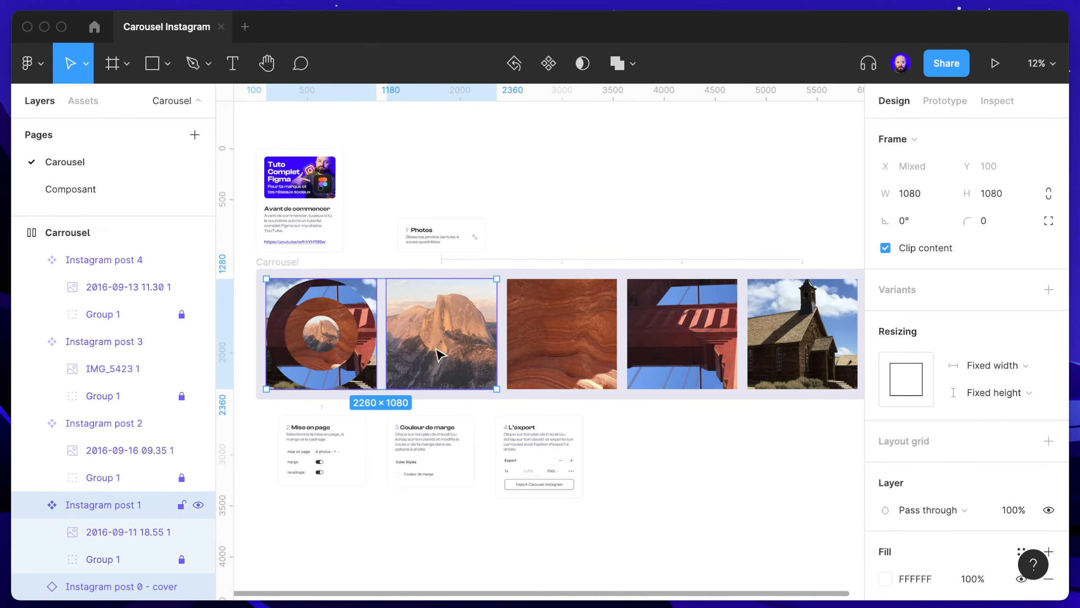
left_click(545, 347, "shift")
left_click(650, 347, "shift")
left_click(782, 349, "shift")
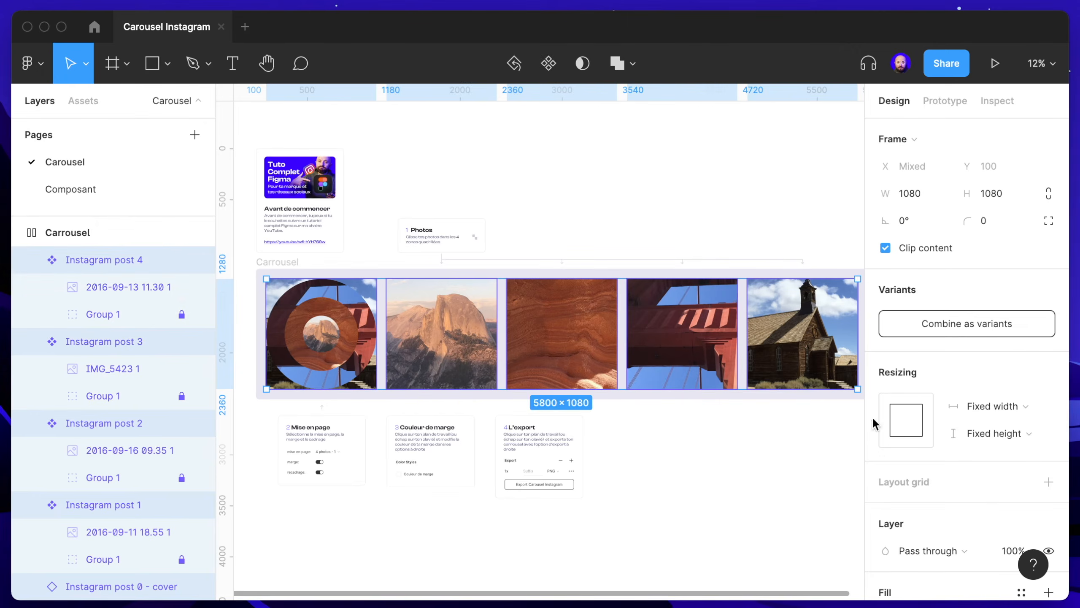
scroll(929, 502, "down", 10)
left_click(928, 502)
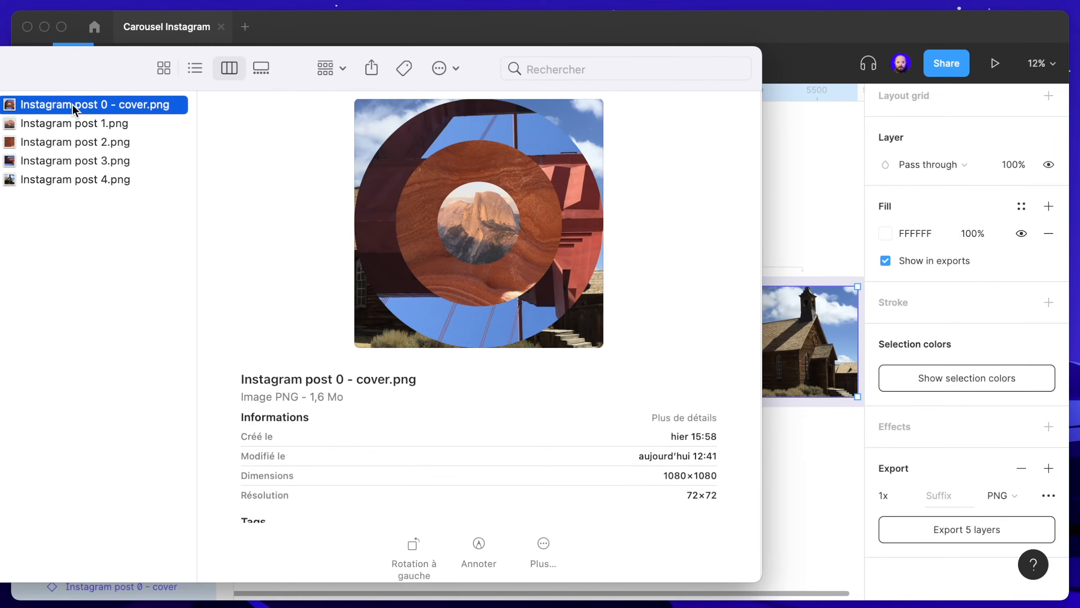
key("Down")
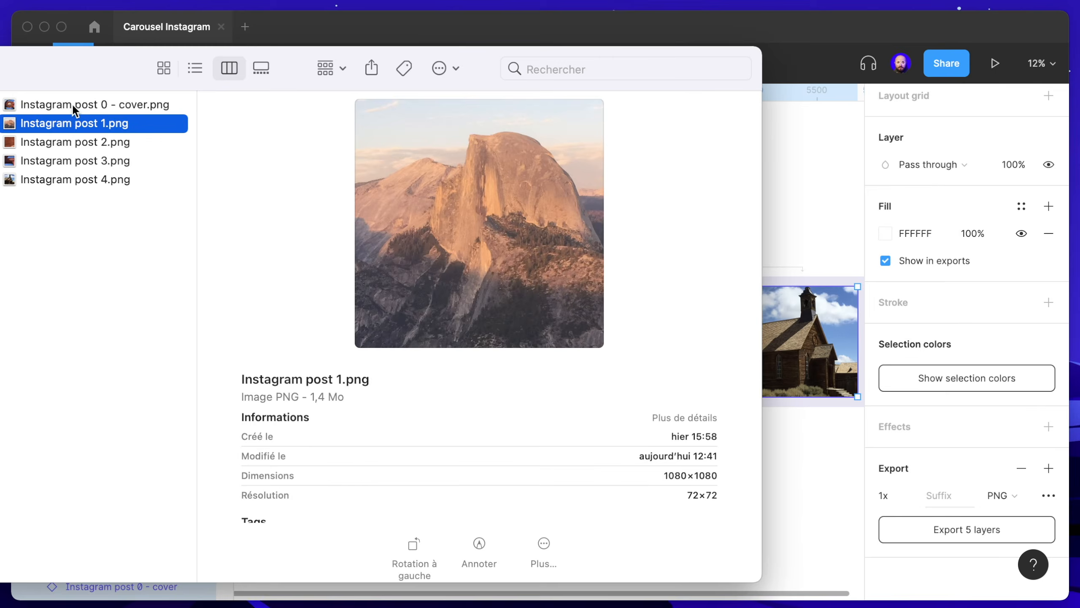
key("Down")
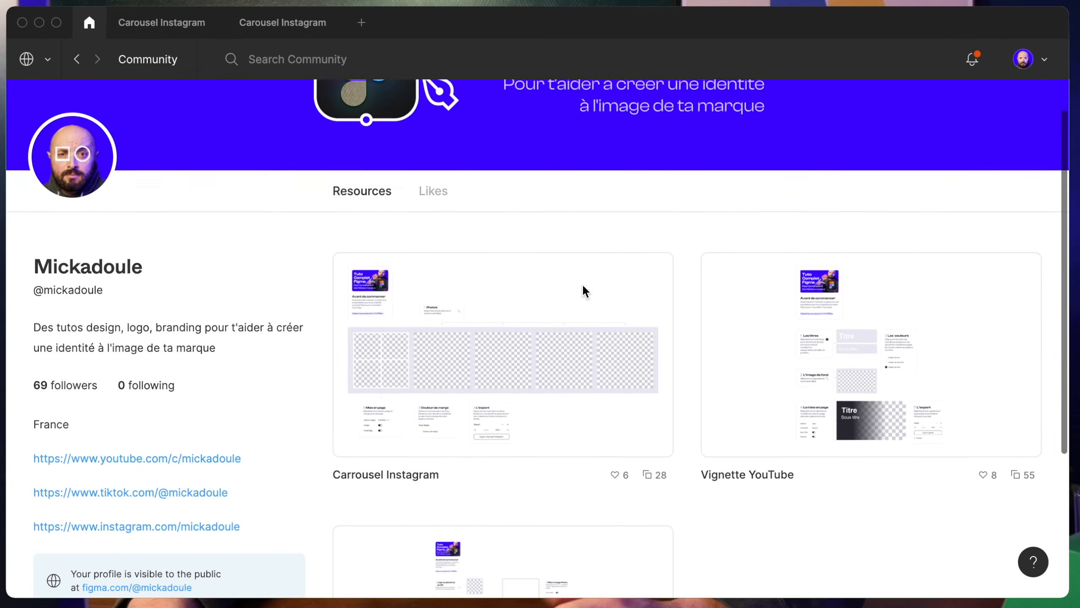
Open the Carrousel Instagram resource from the creator's Community profile.
scroll(582, 292, "down", 3)
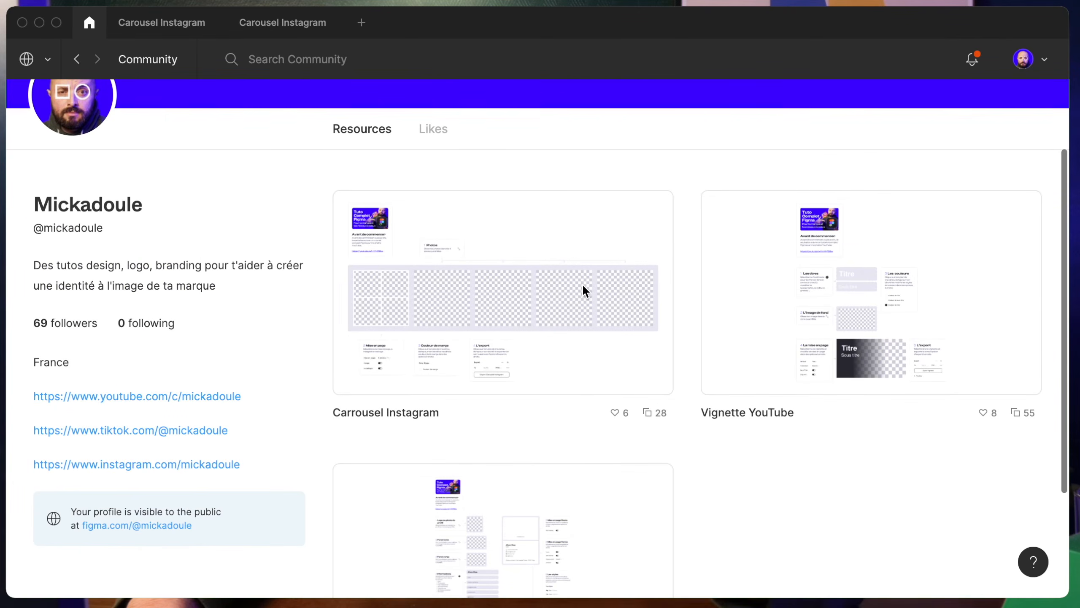
left_click(510, 289)
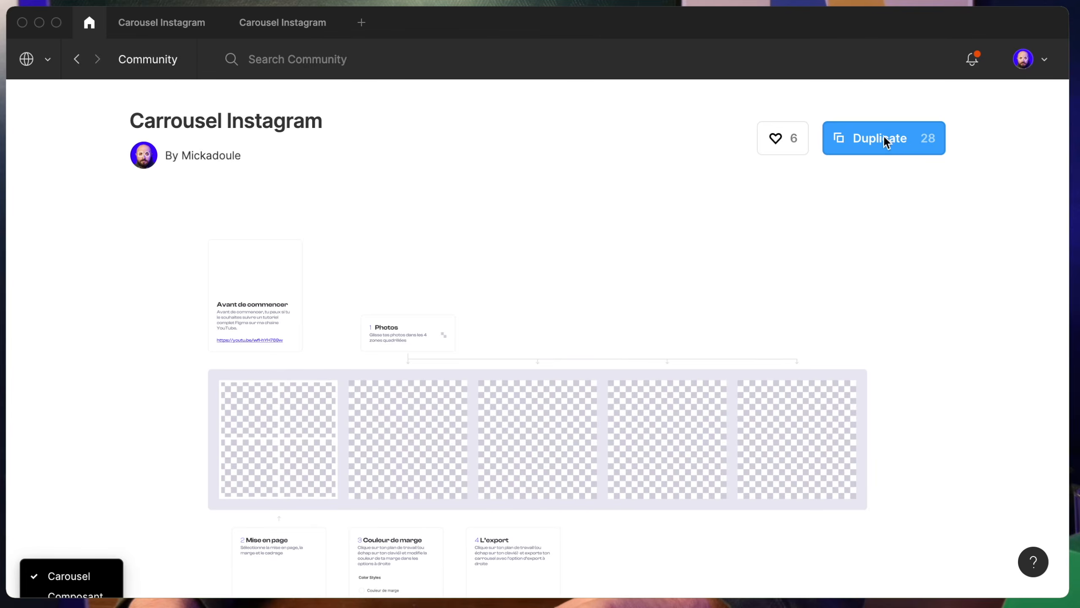